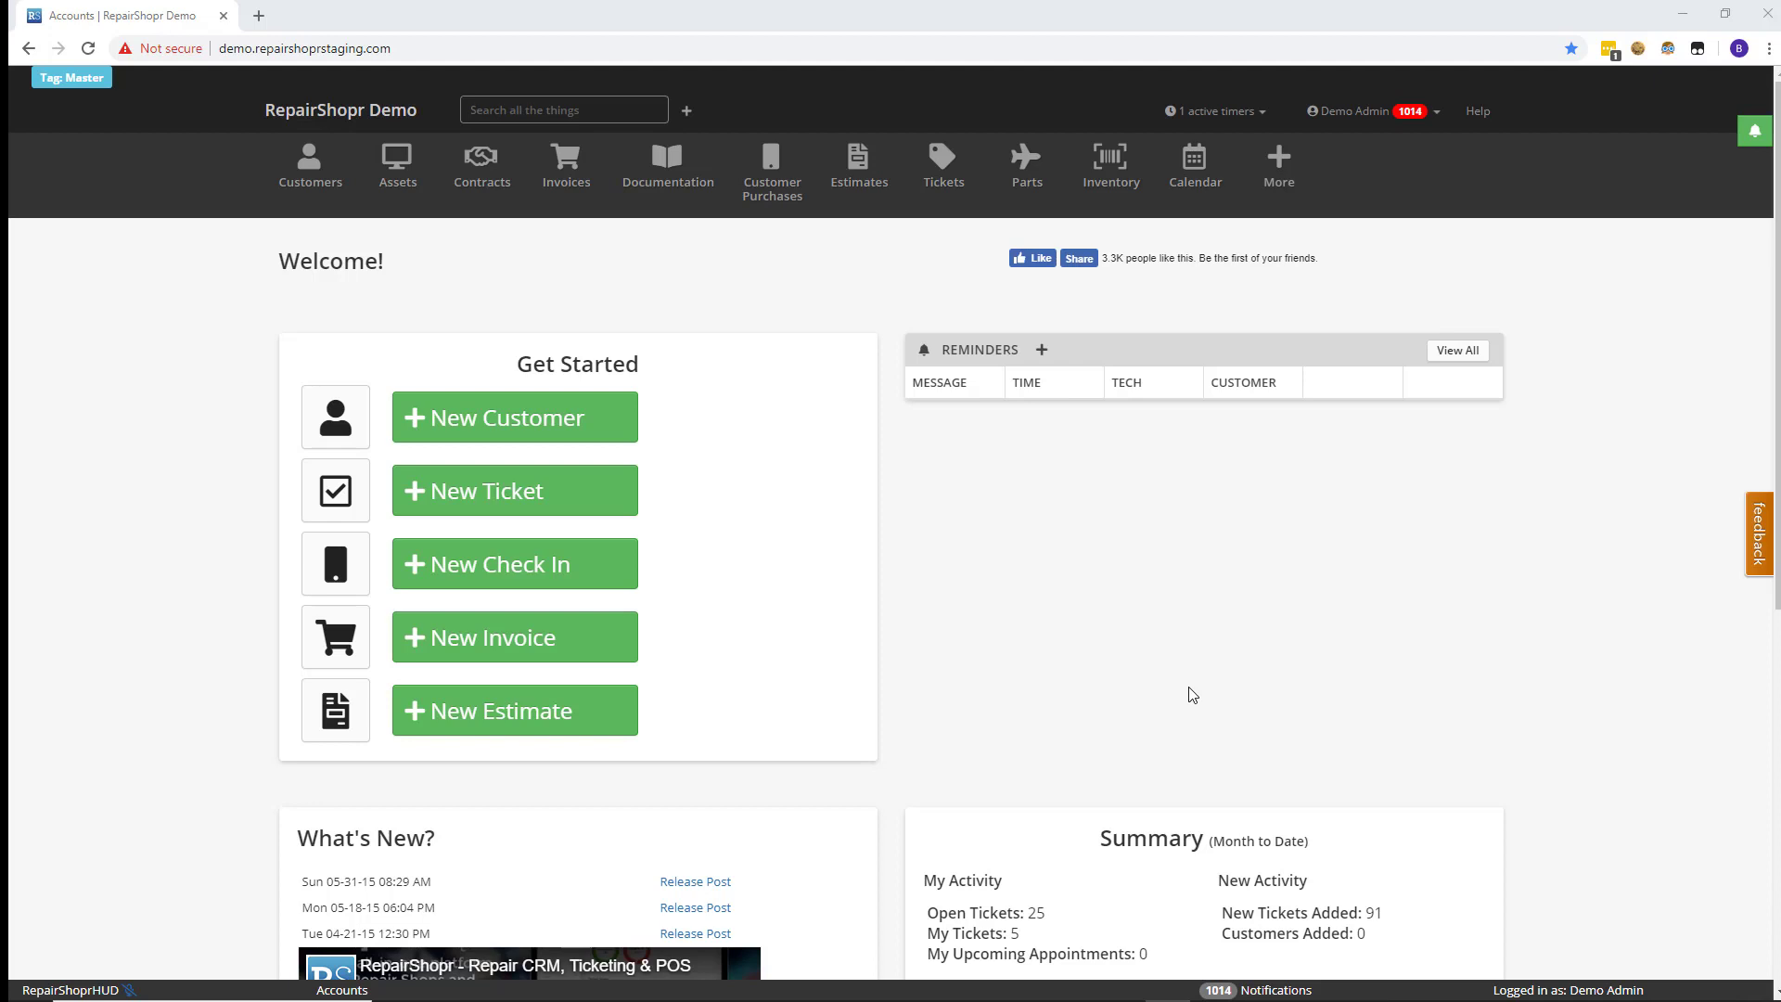
- Open a blank new item form from the part order list and look over its fields
left_click(1022, 160)
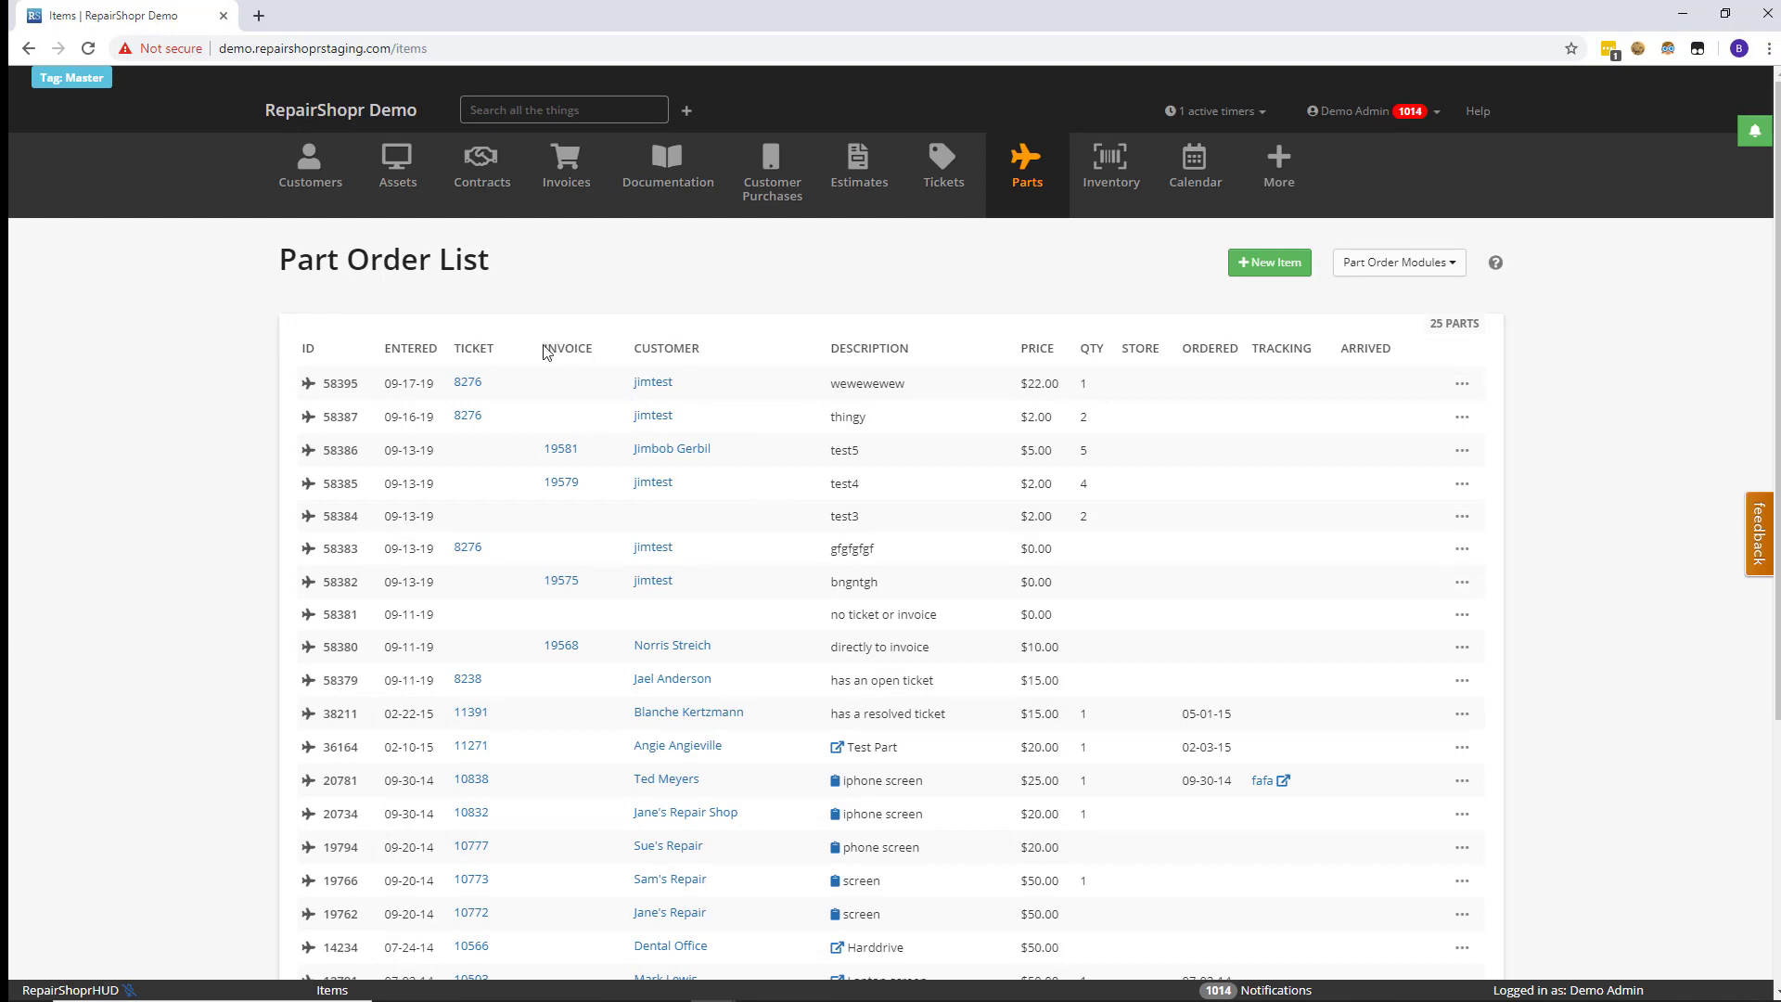
left_click_drag(545, 350, 603, 357)
left_click(520, 586)
left_click(1263, 263)
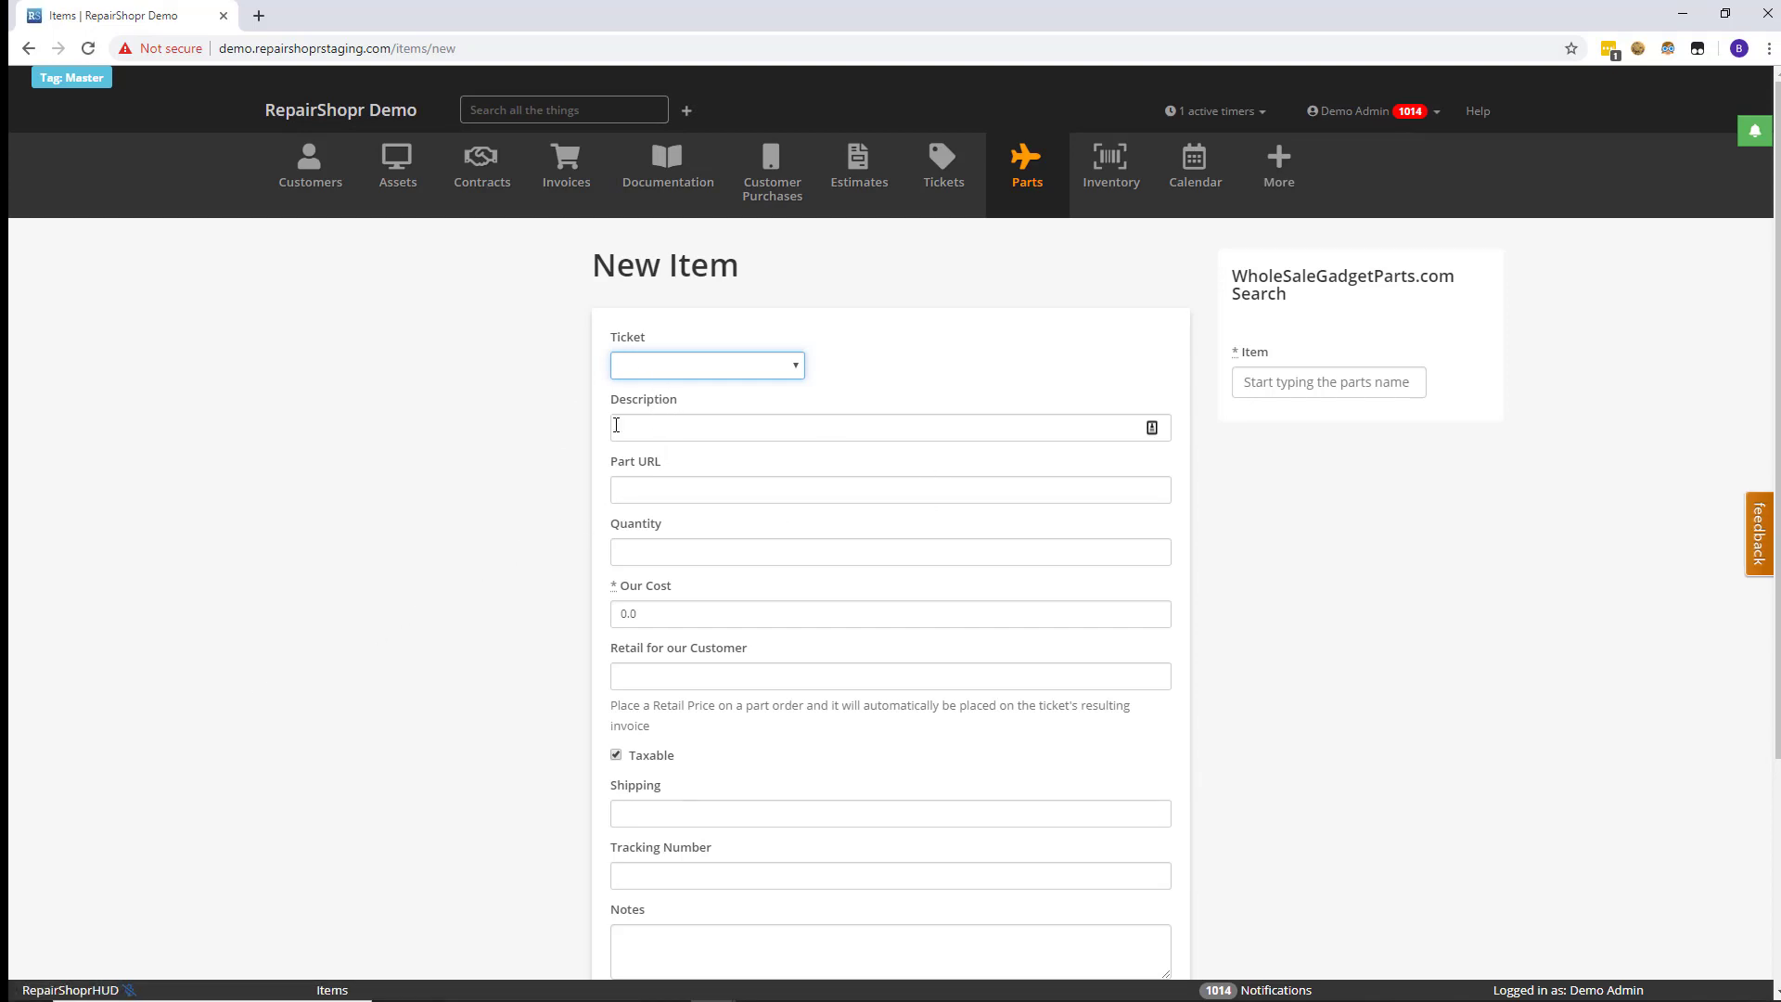
scroll(978, 481, "down", 3)
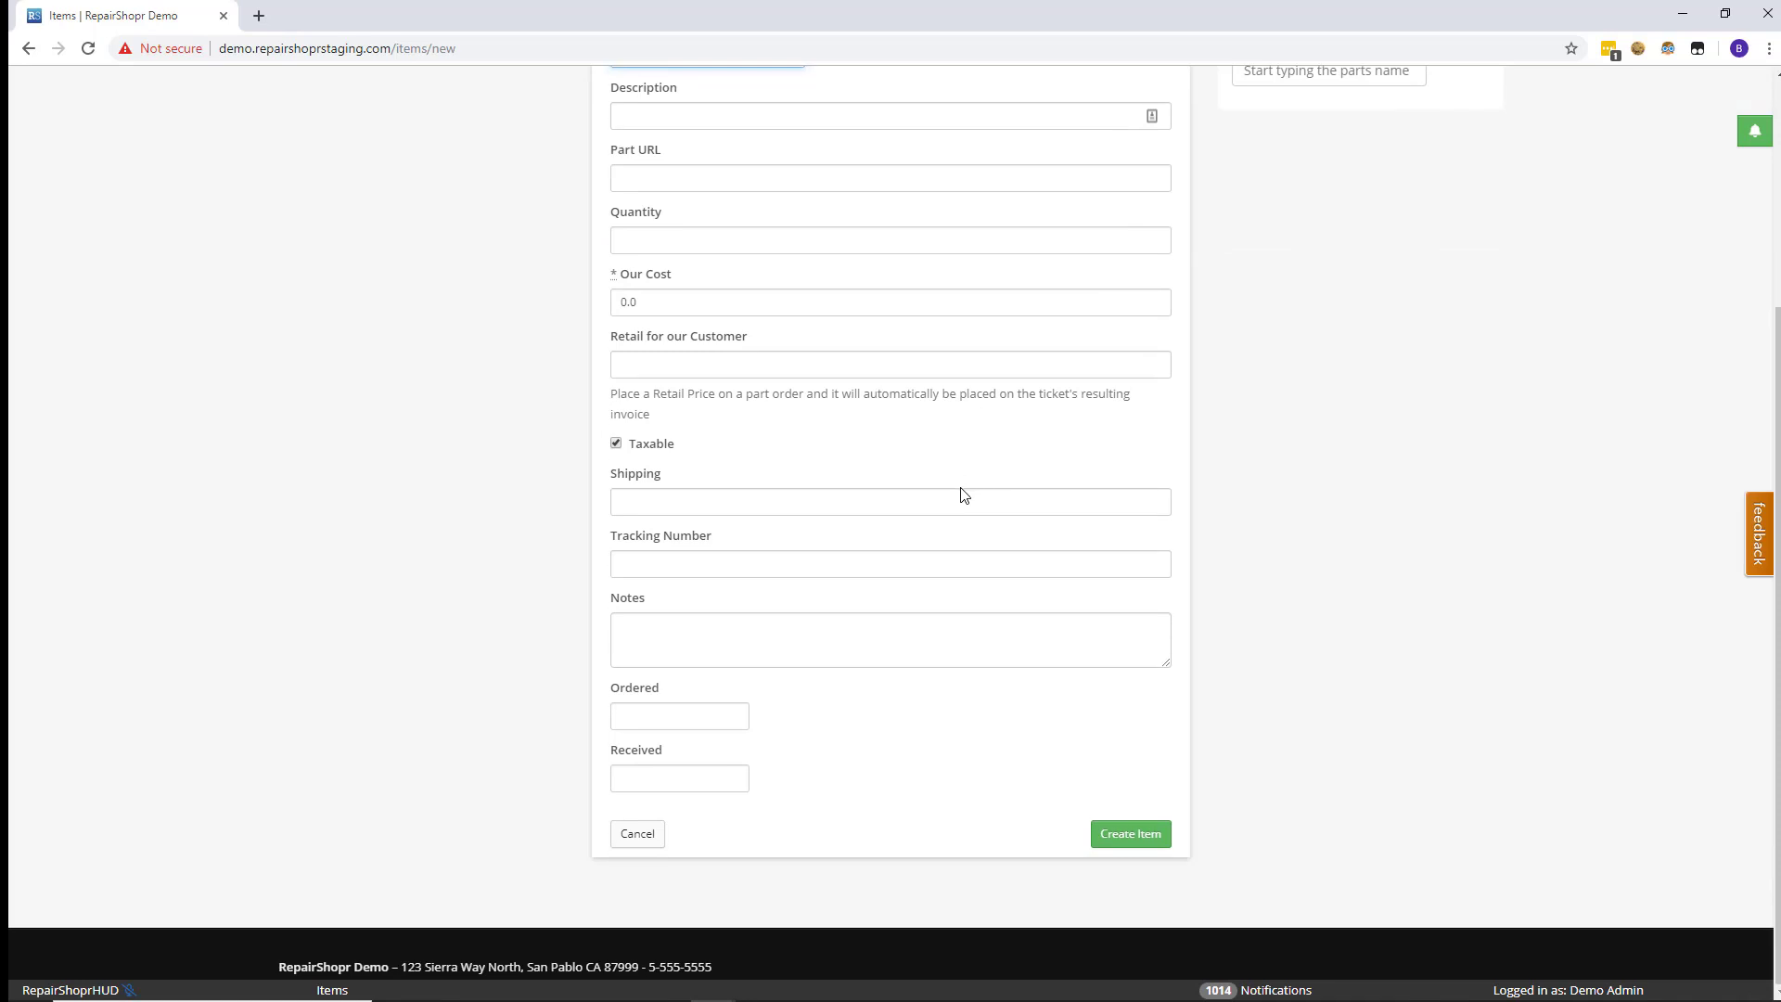
scroll(965, 496, "up", 2)
- Describe the new part order as Part A, with quantity 1 and our cost 10.00
left_click(674, 301)
type("Part")
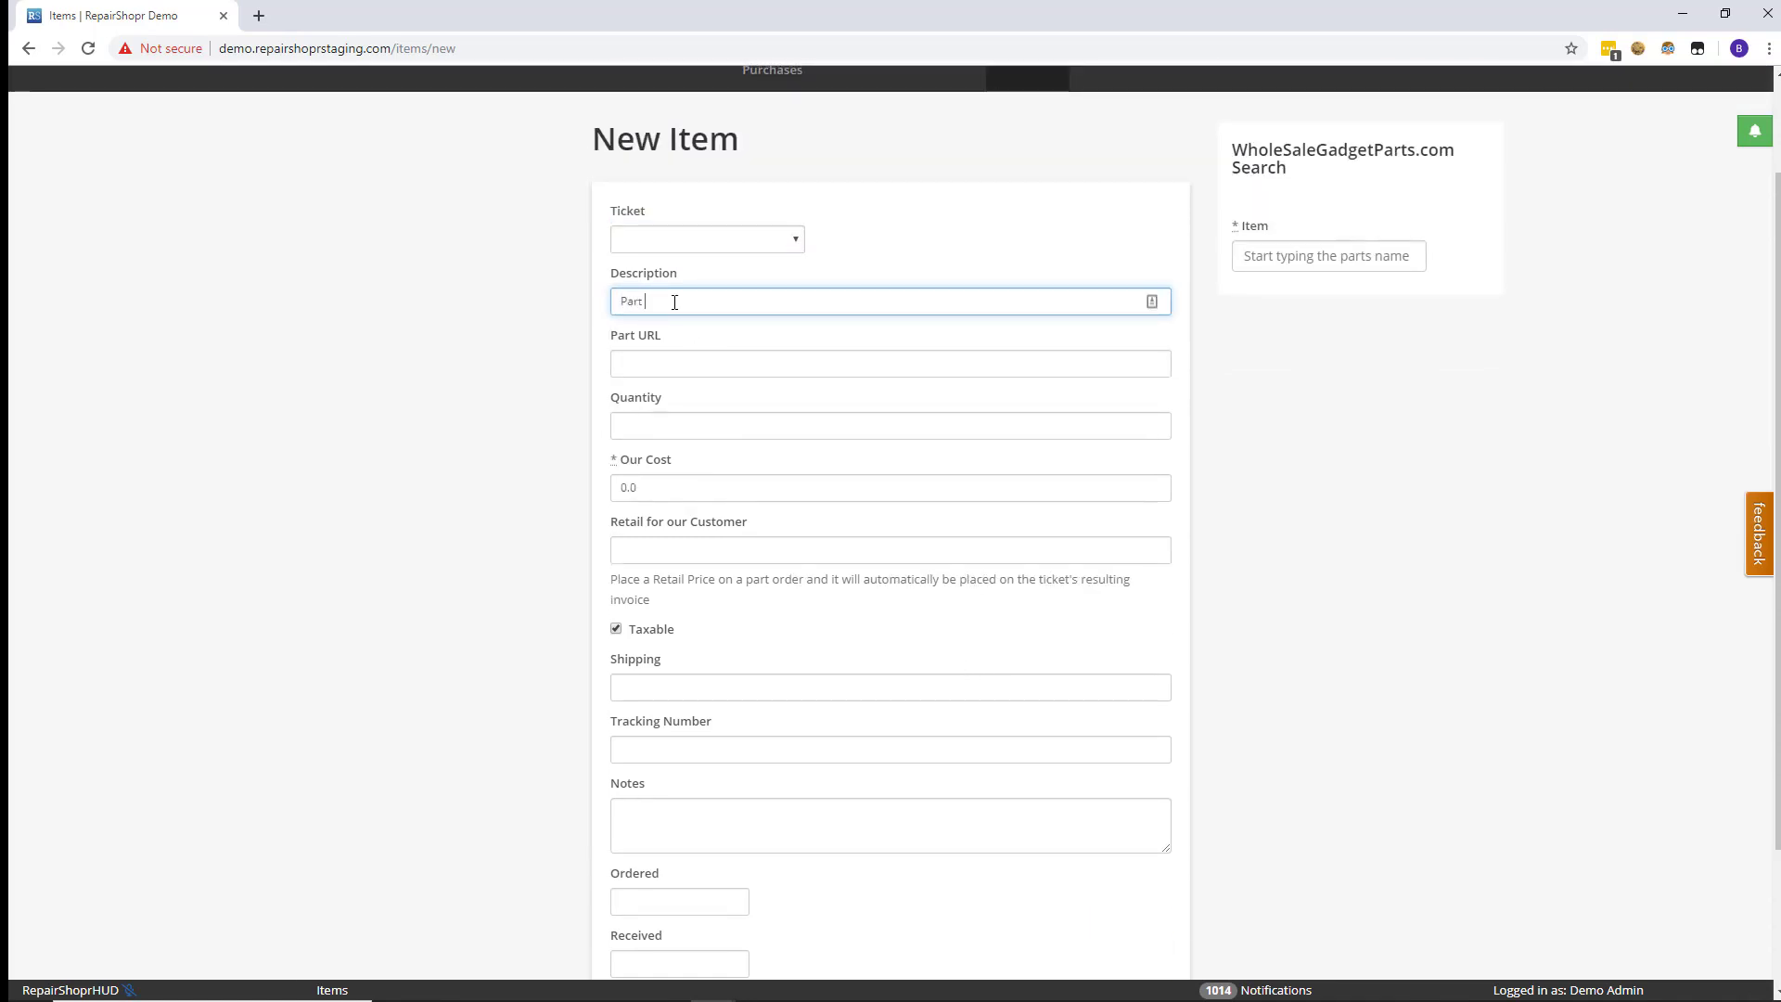
type(" A")
key("Tab")
key("Tab")
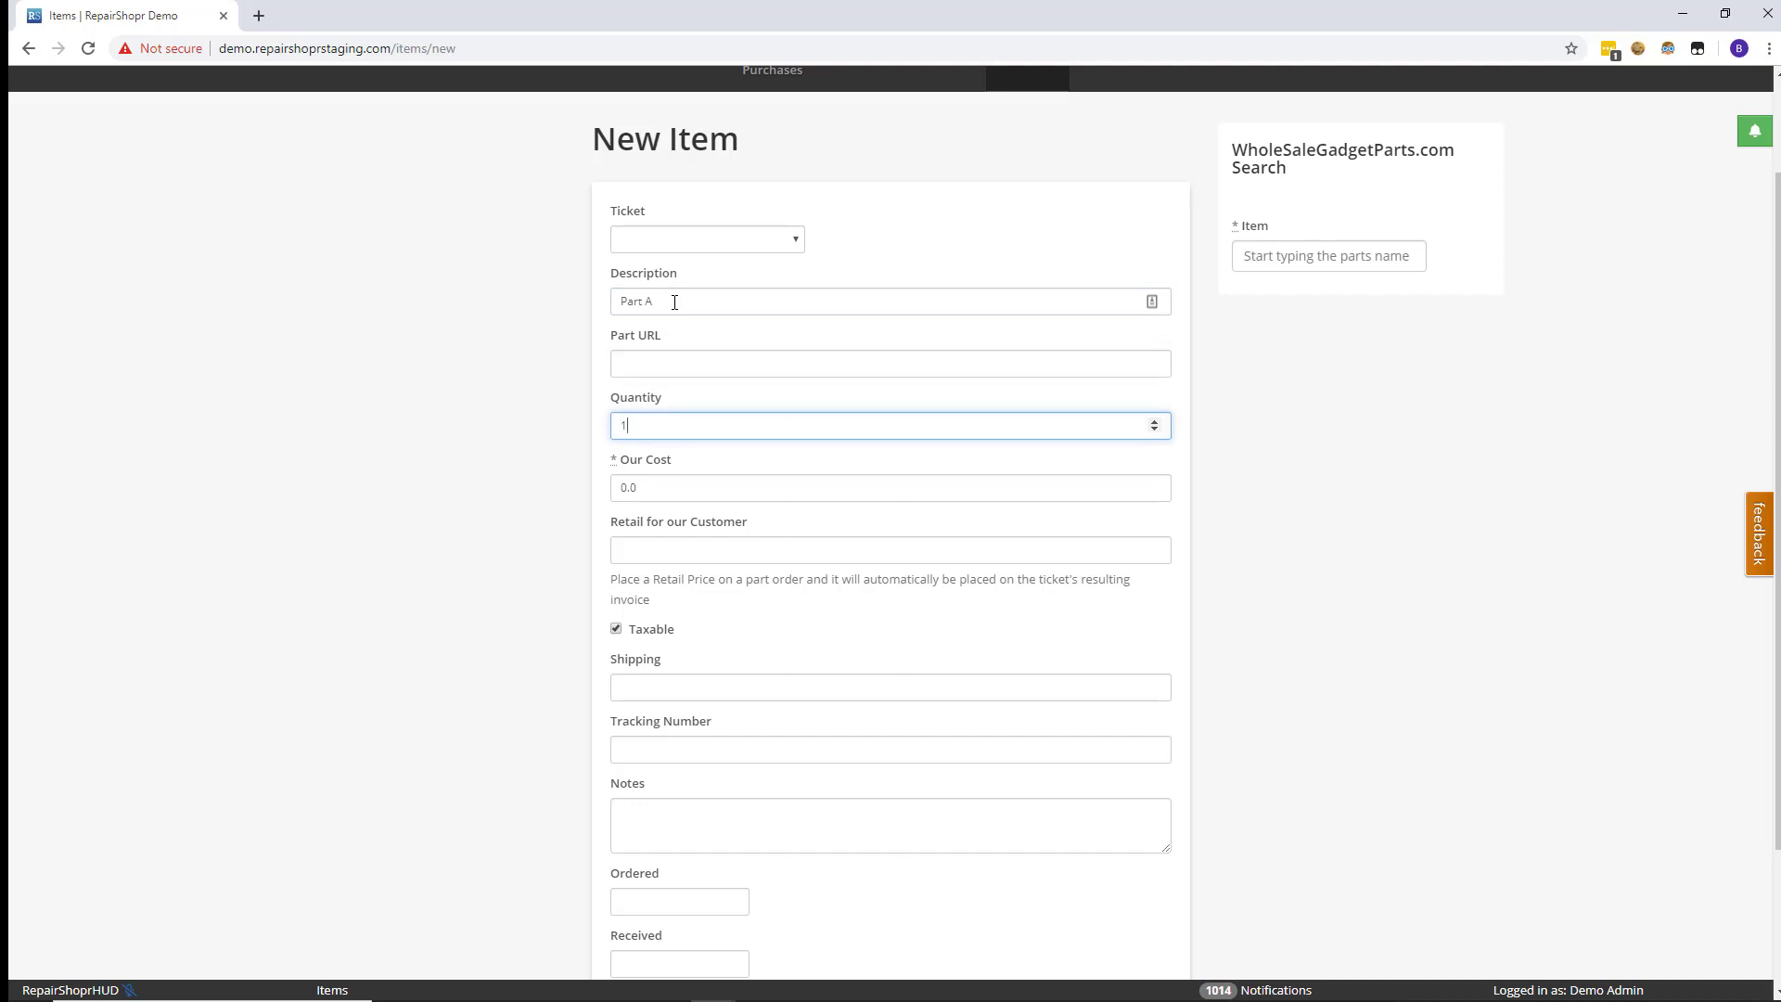
key("Tab")
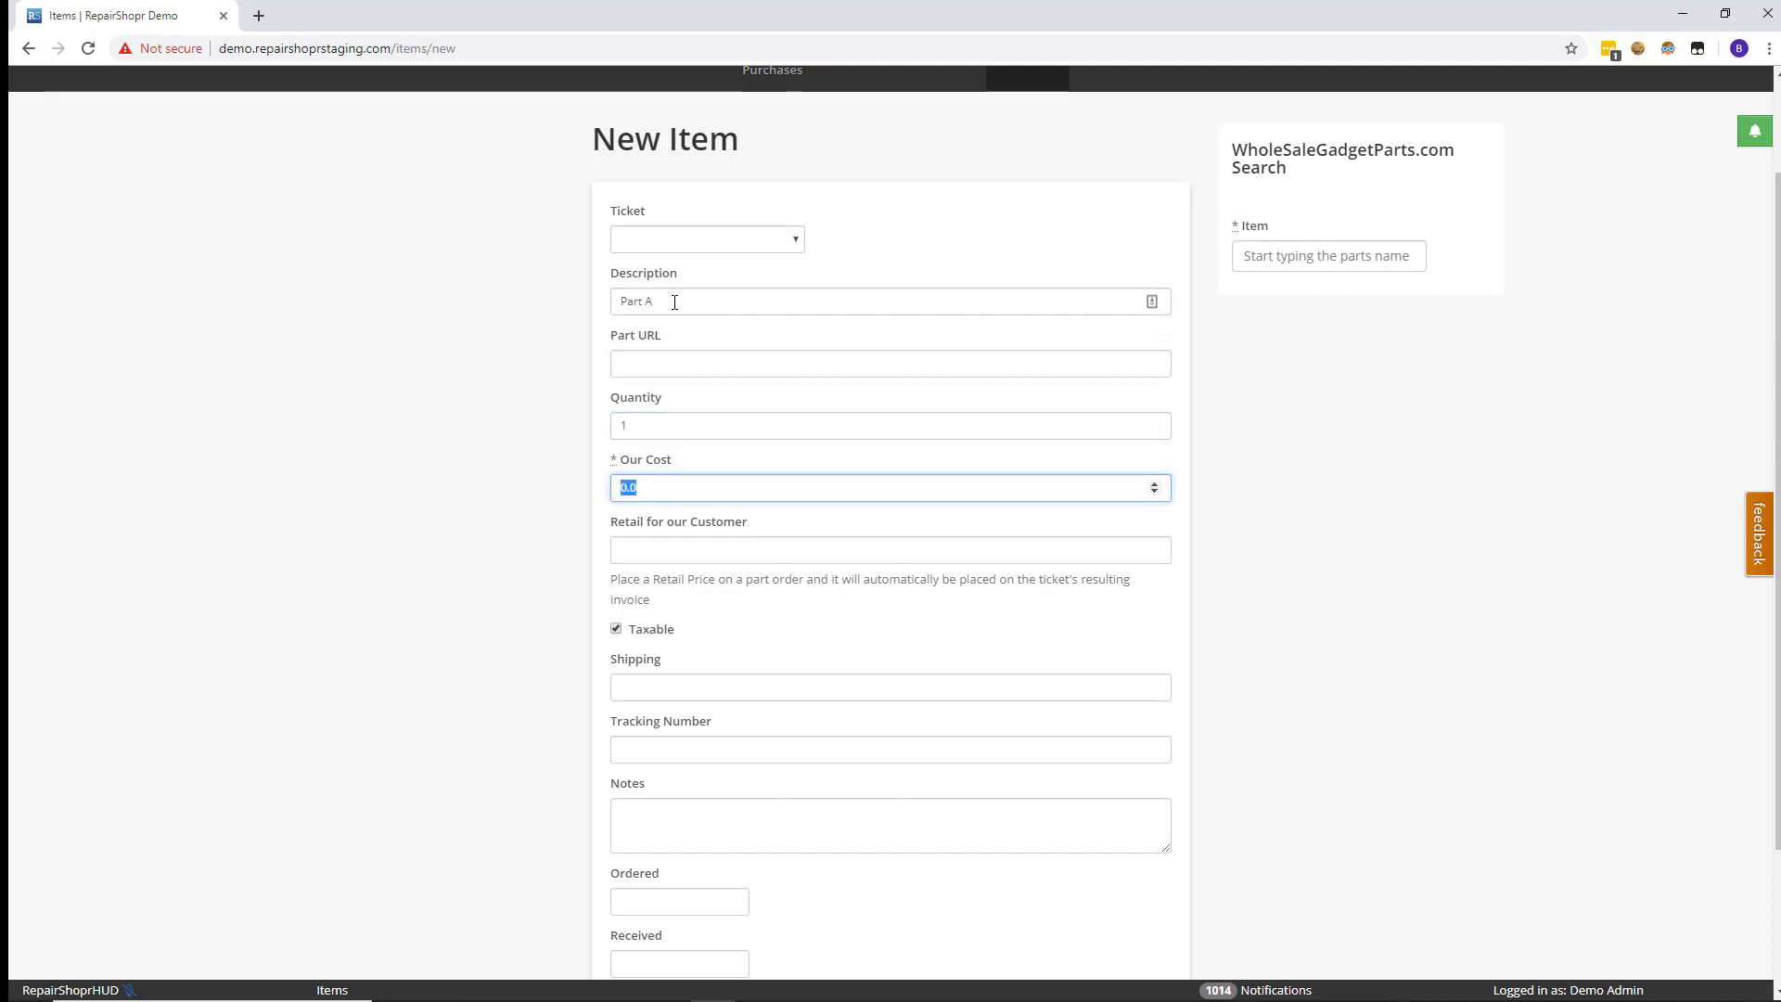
type("10.00")
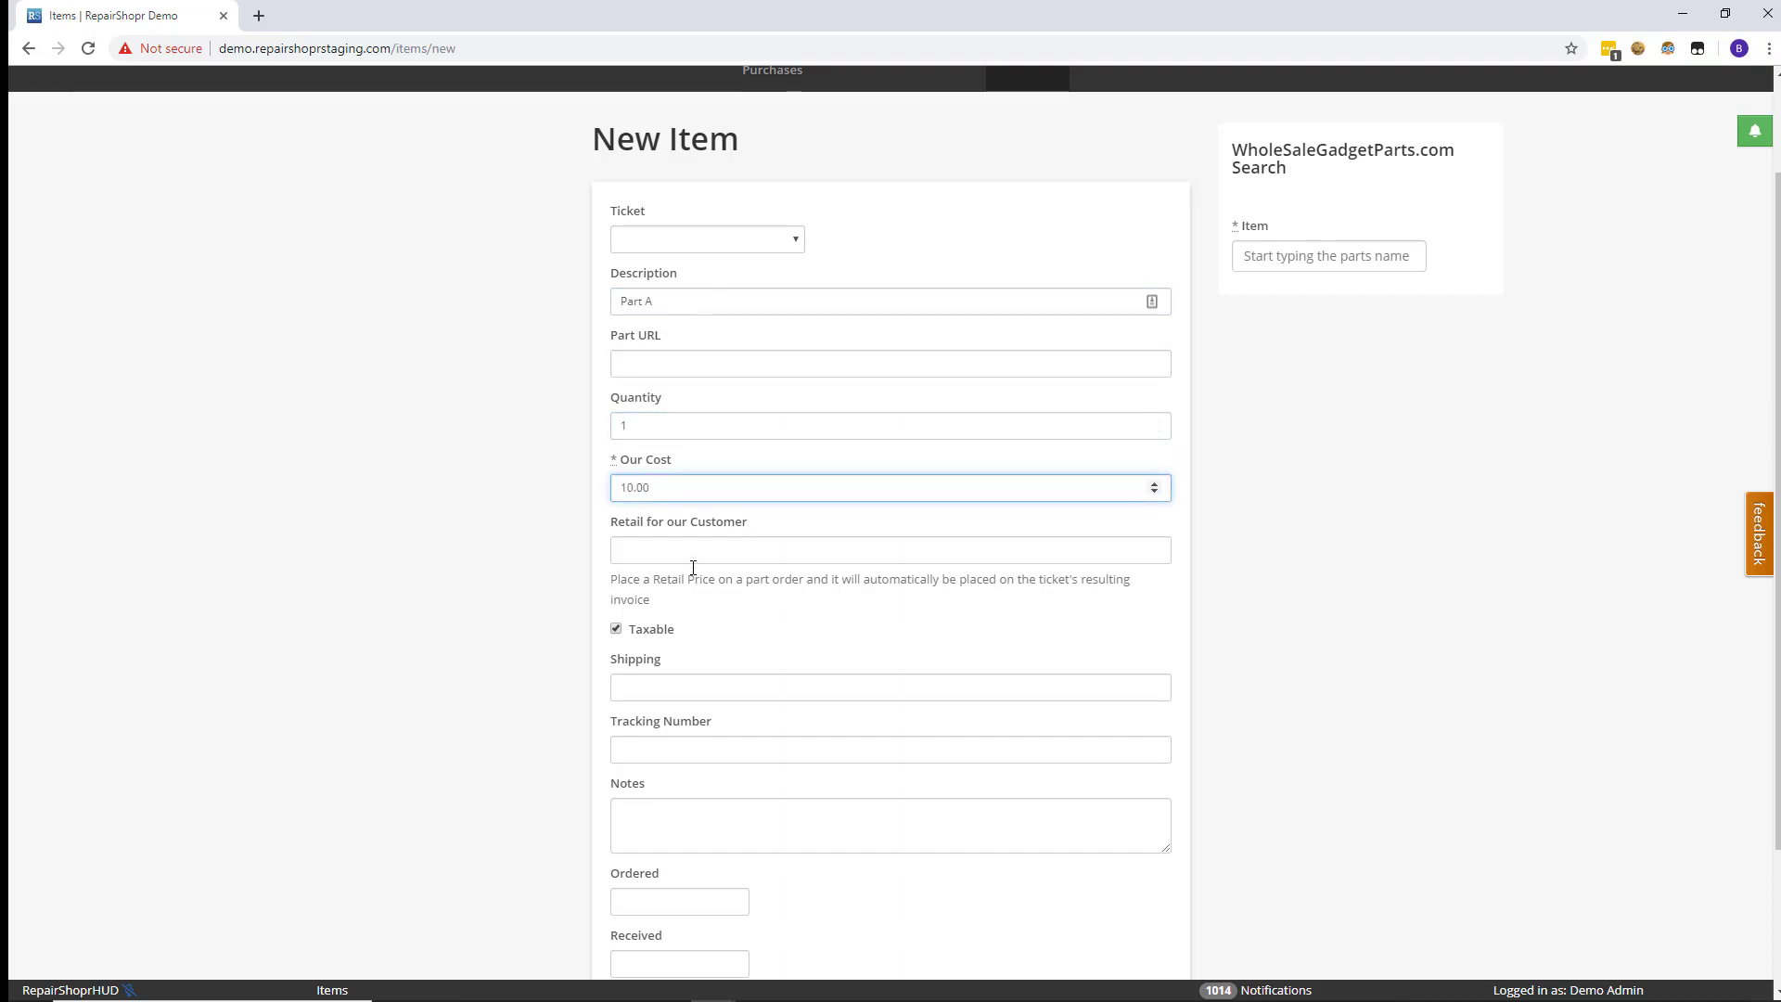
- Set the retail price for the customer to 20.00 and create the item
left_click(691, 558)
type("20.00")
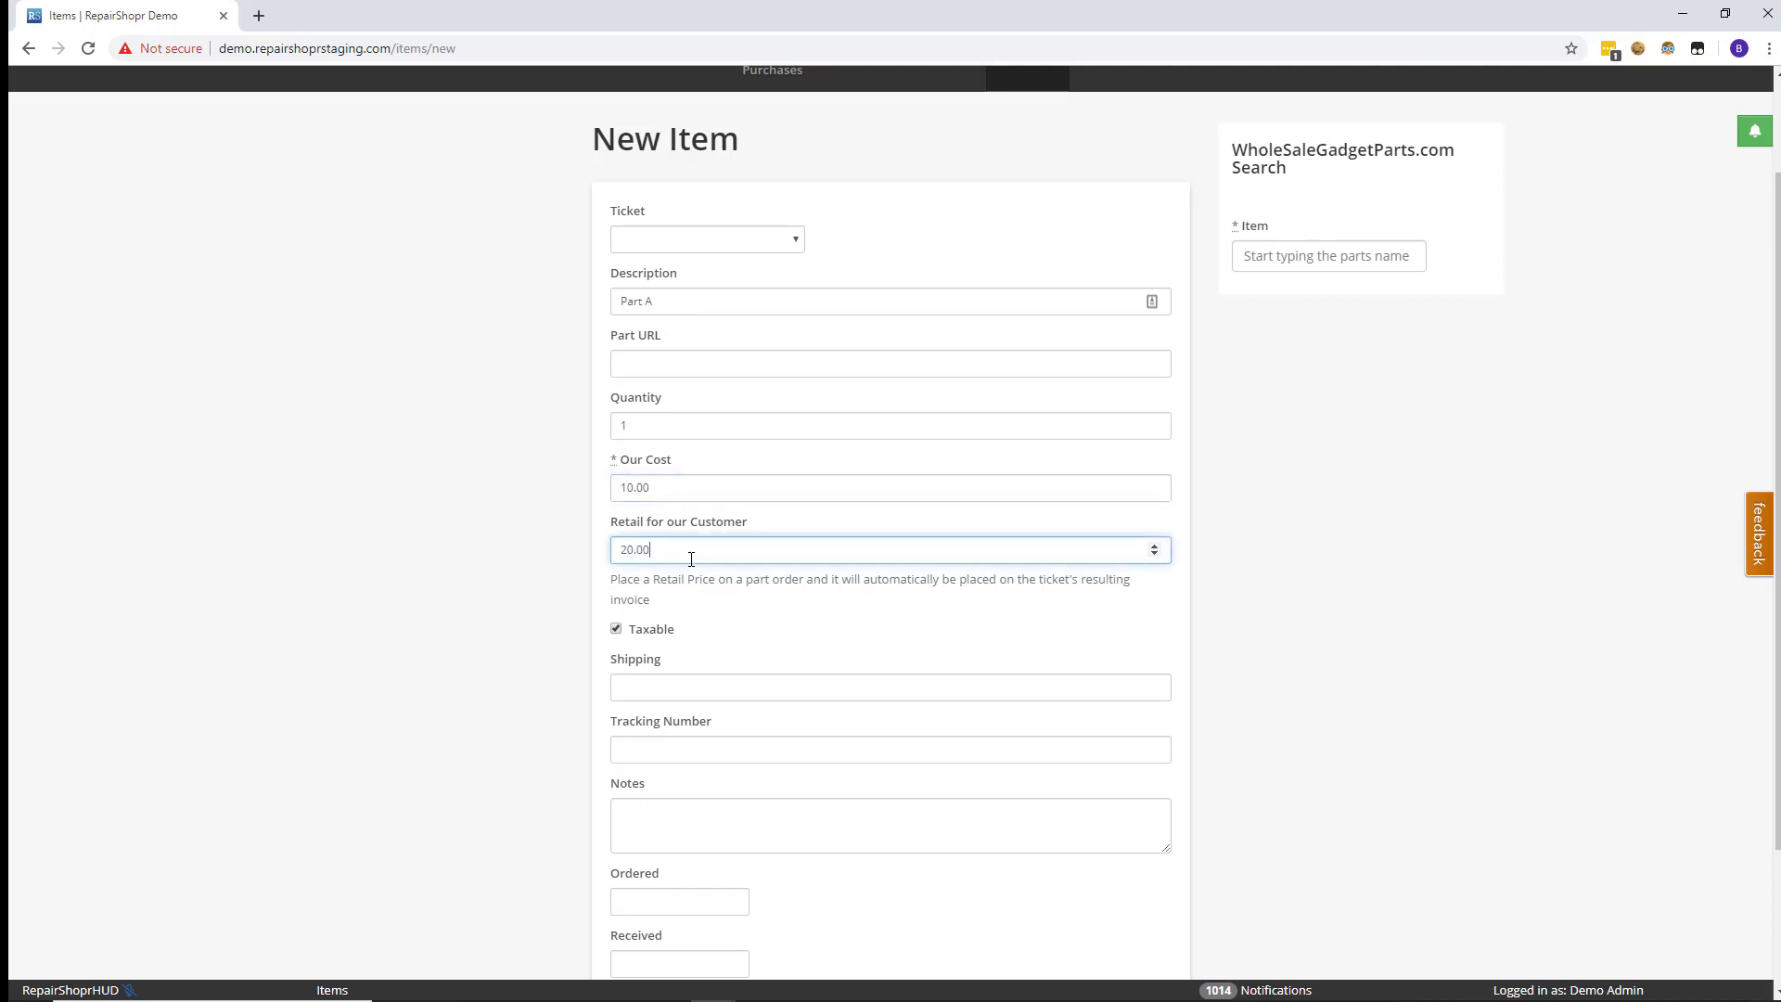
scroll(689, 570, "down", 2)
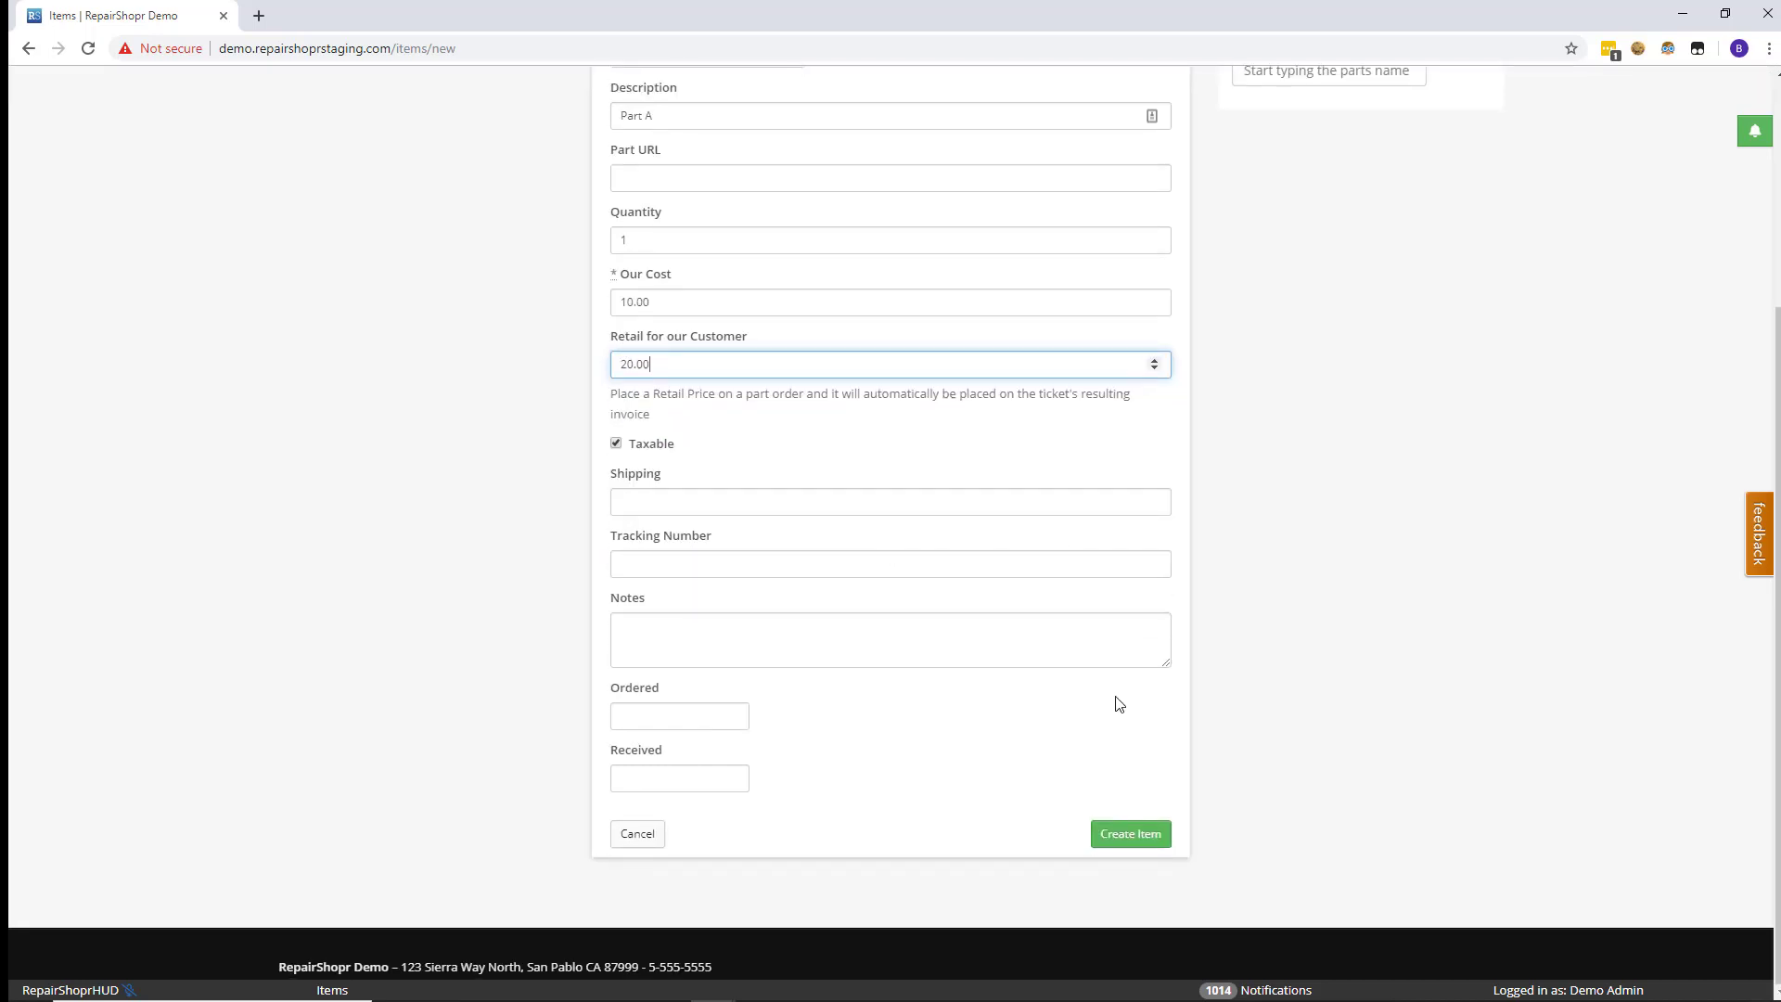
left_click(1136, 837)
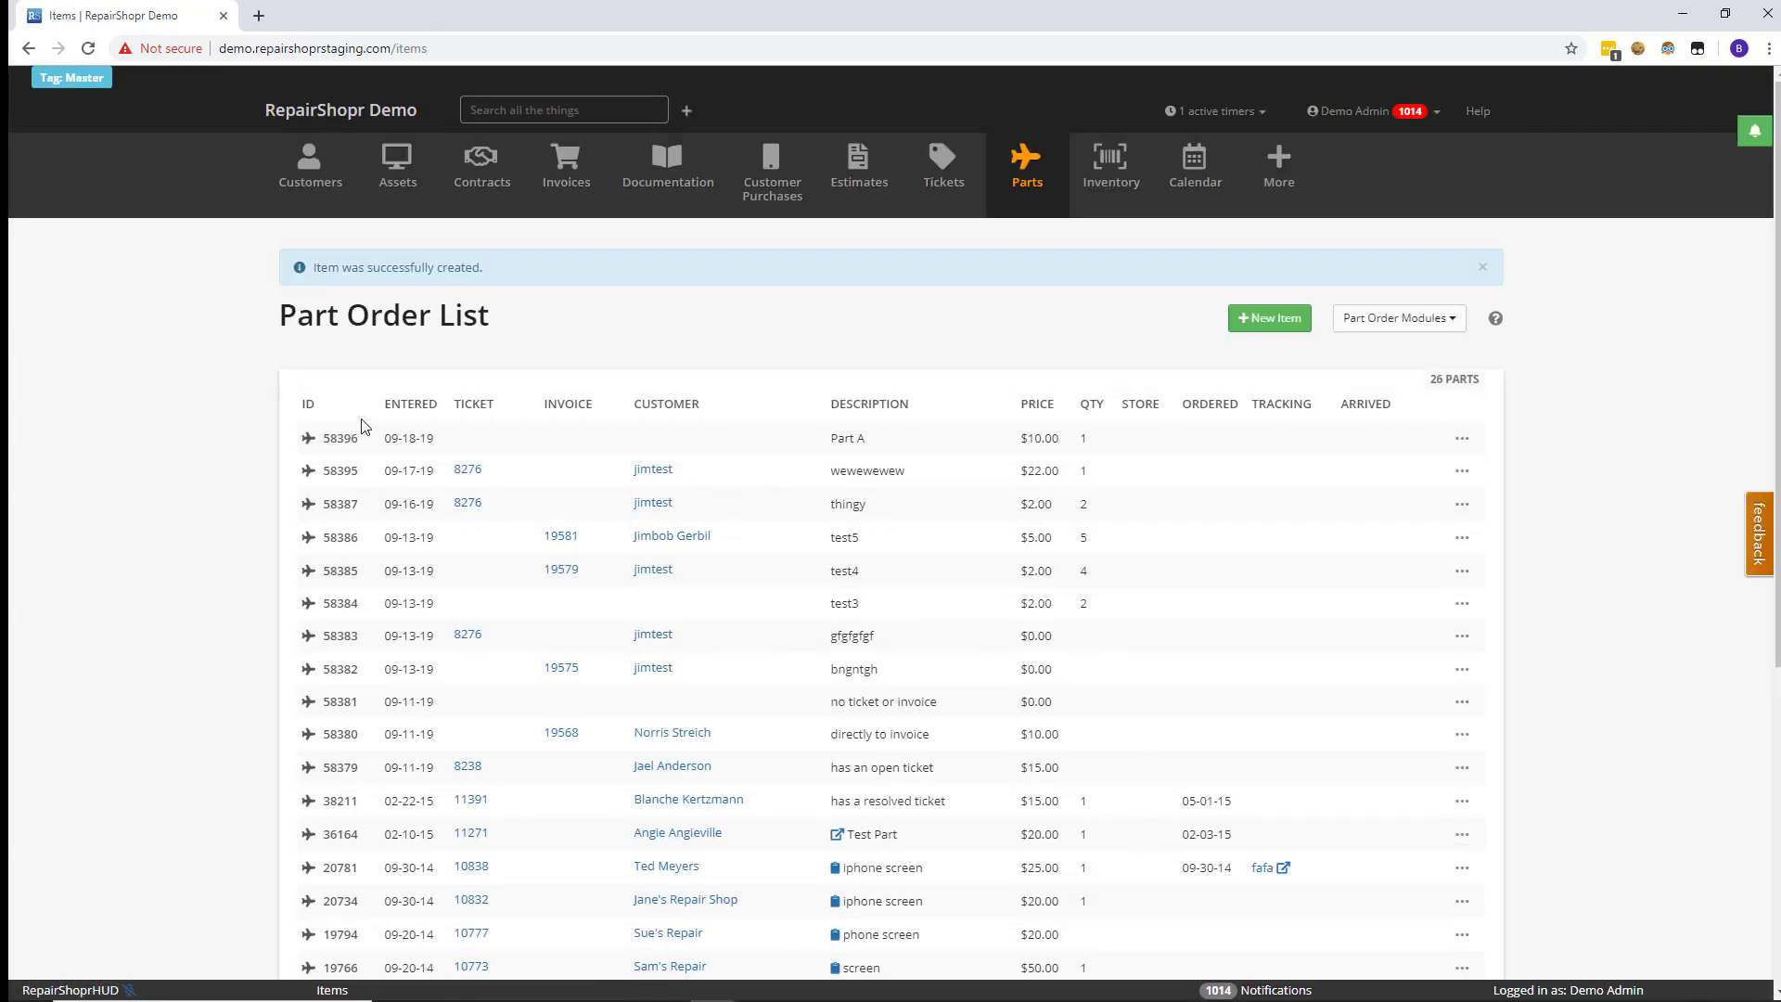
- Create a new invoice from the Part A order for the customer Optical Distributor
left_click(340, 439)
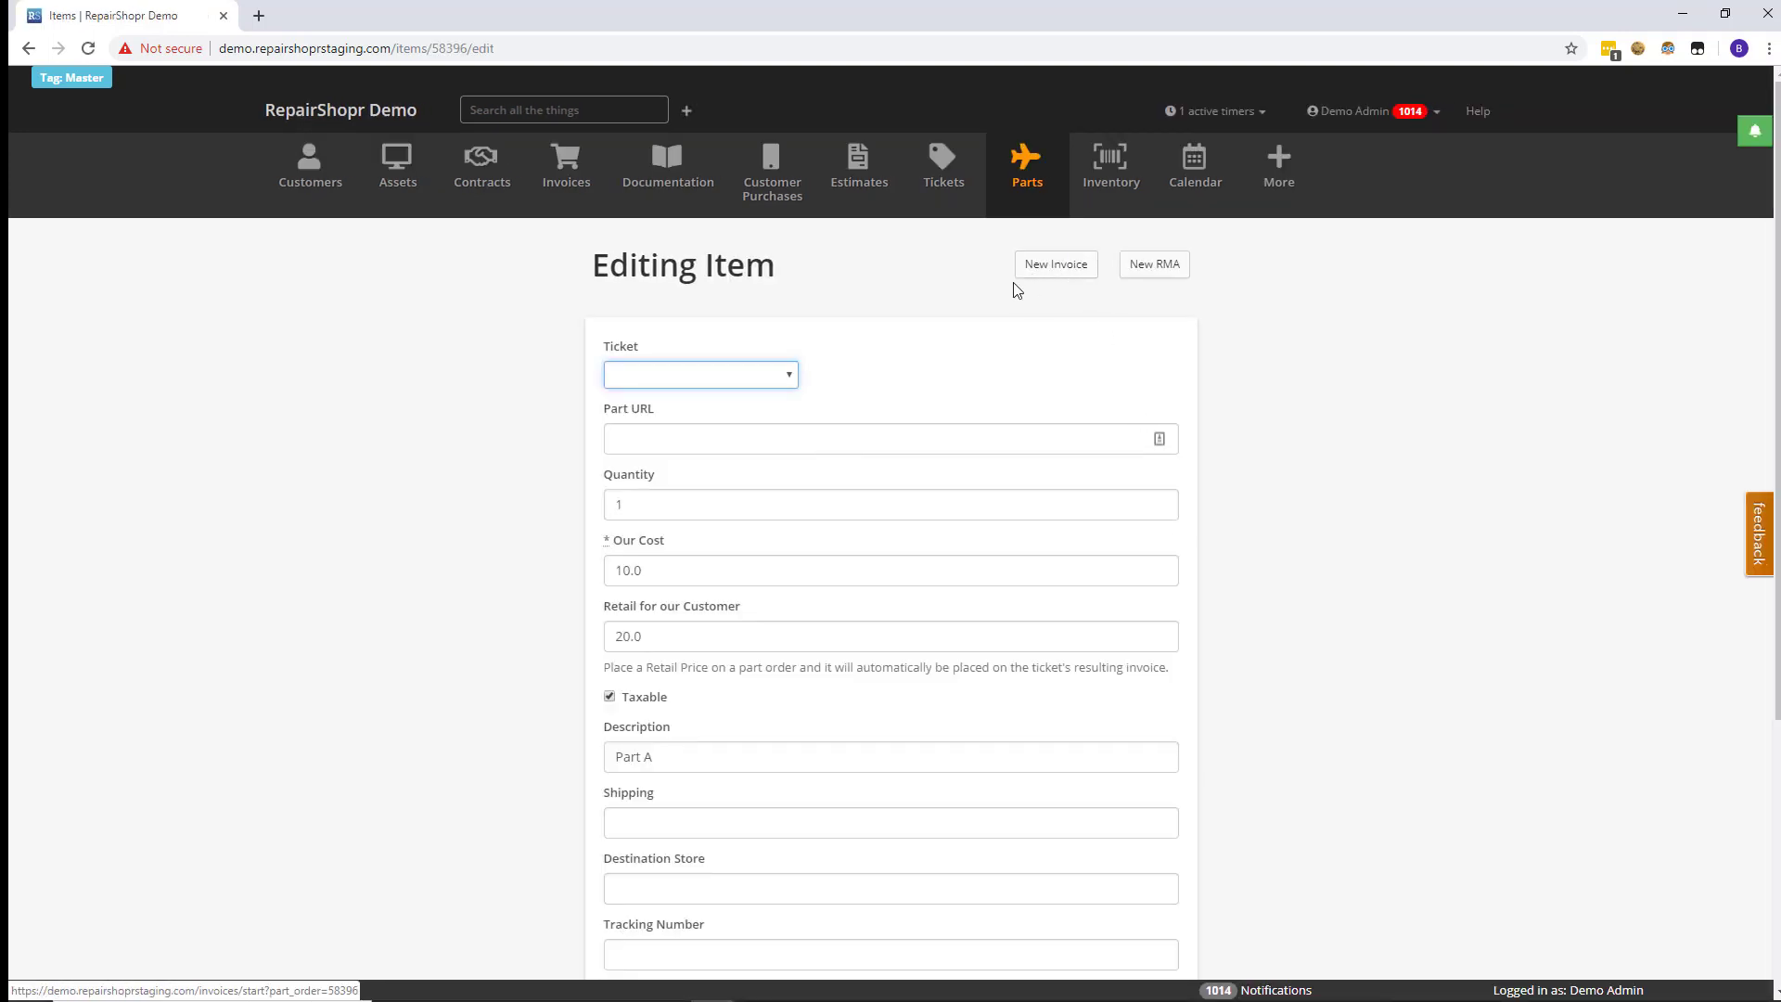
left_click(1041, 269)
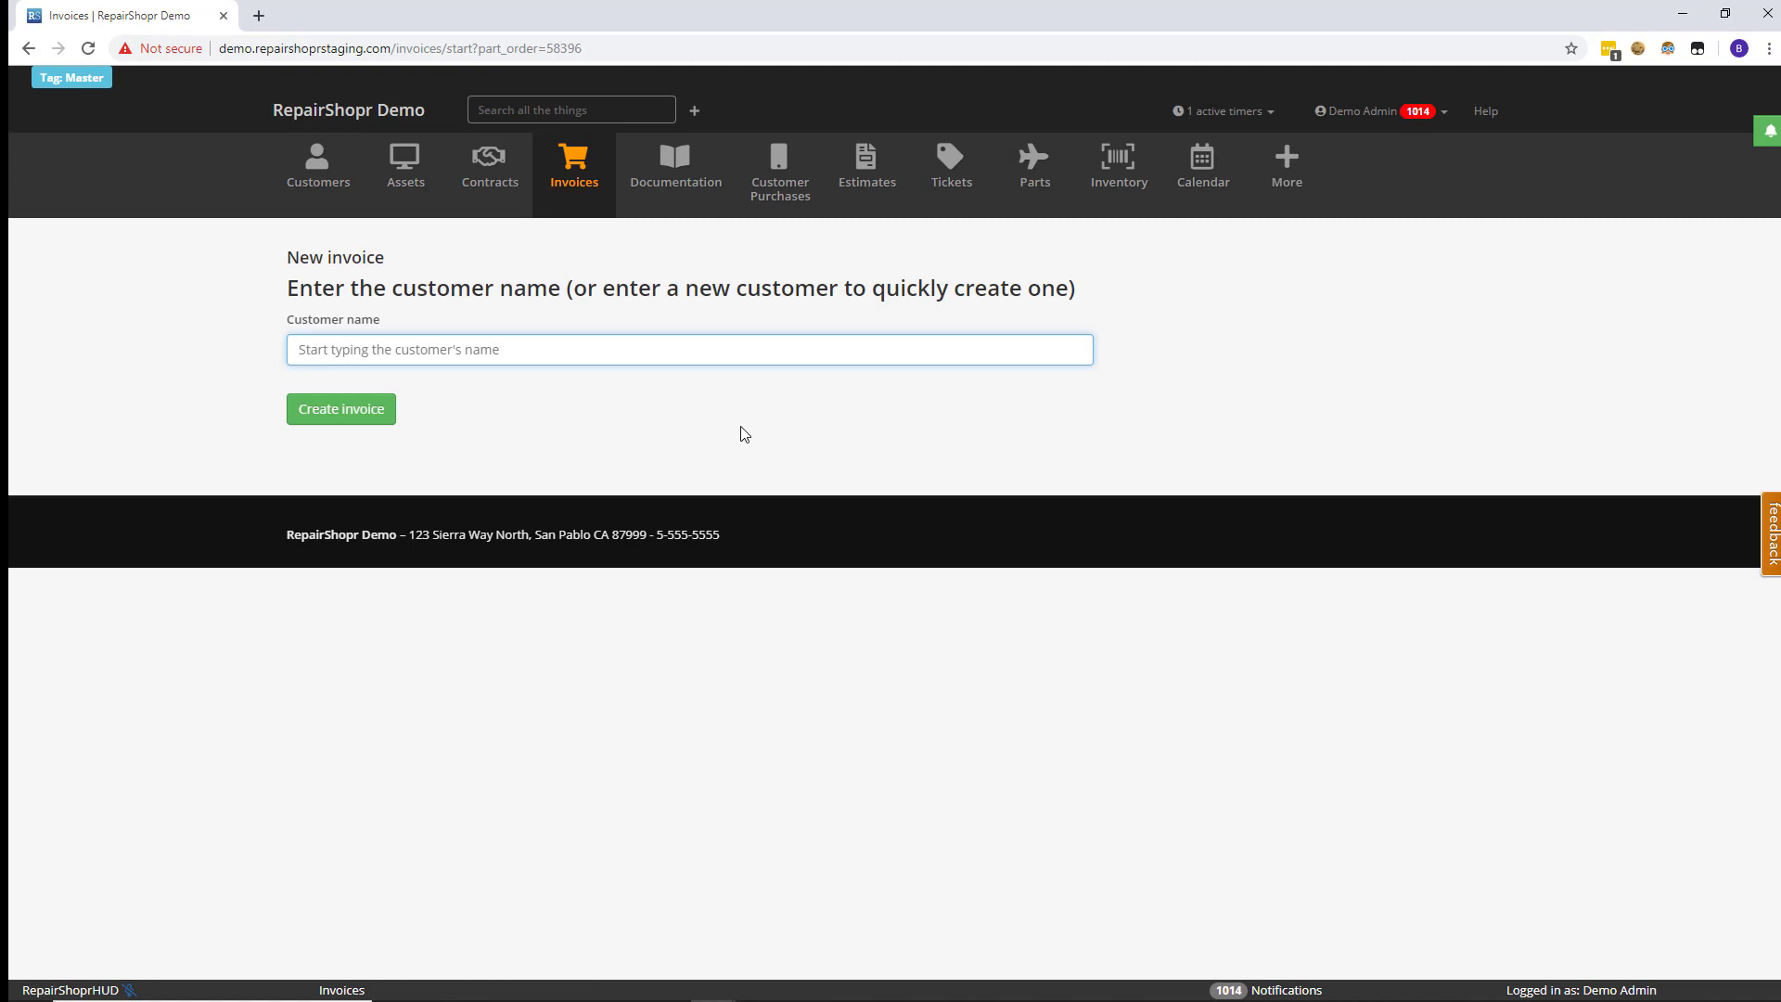
type("optical")
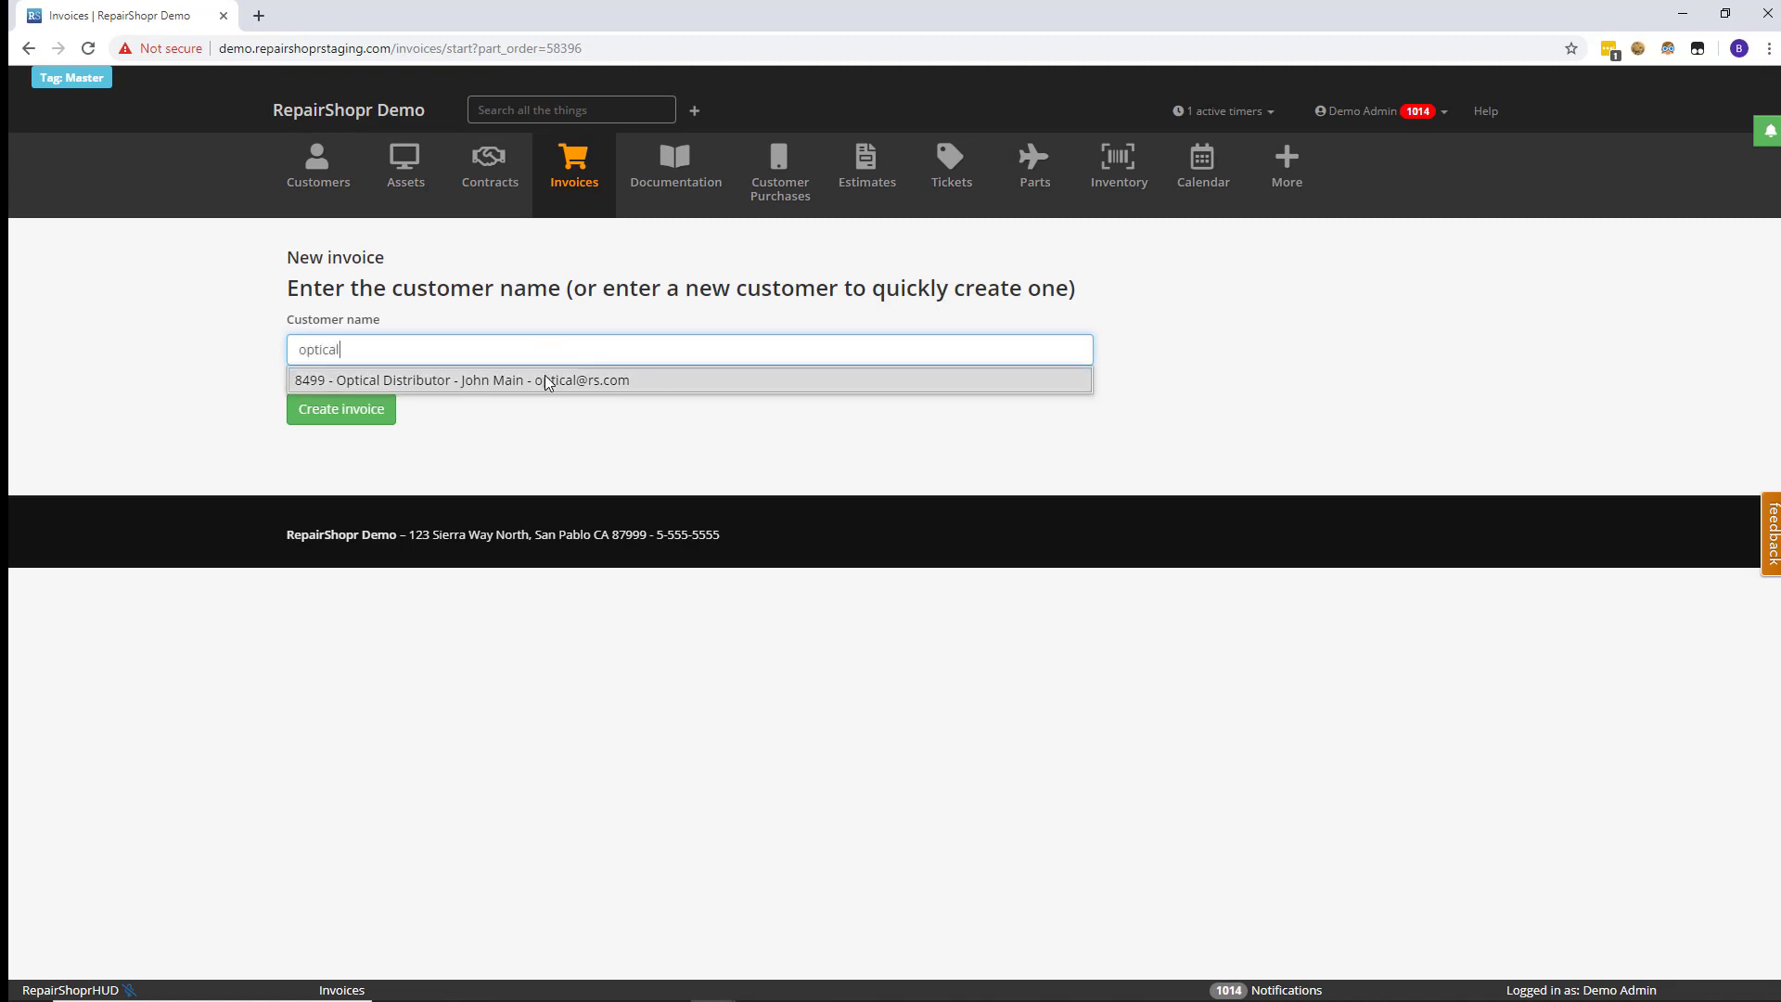
left_click(489, 381)
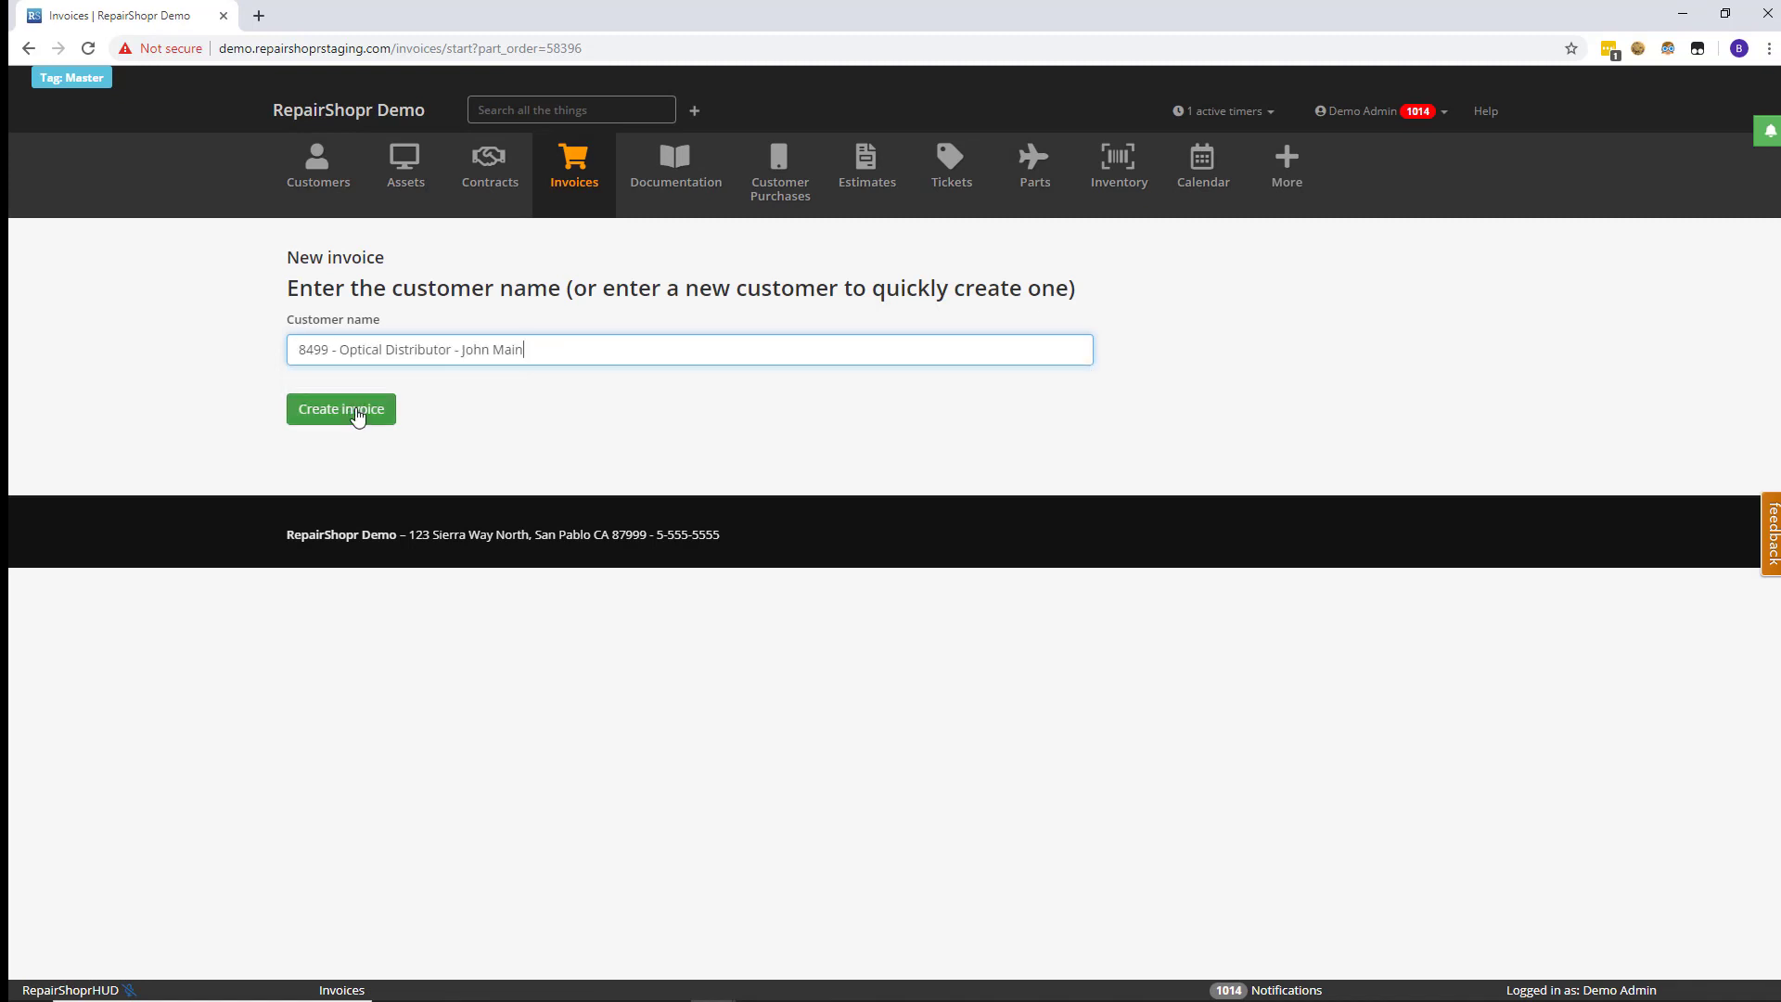
left_click(358, 409)
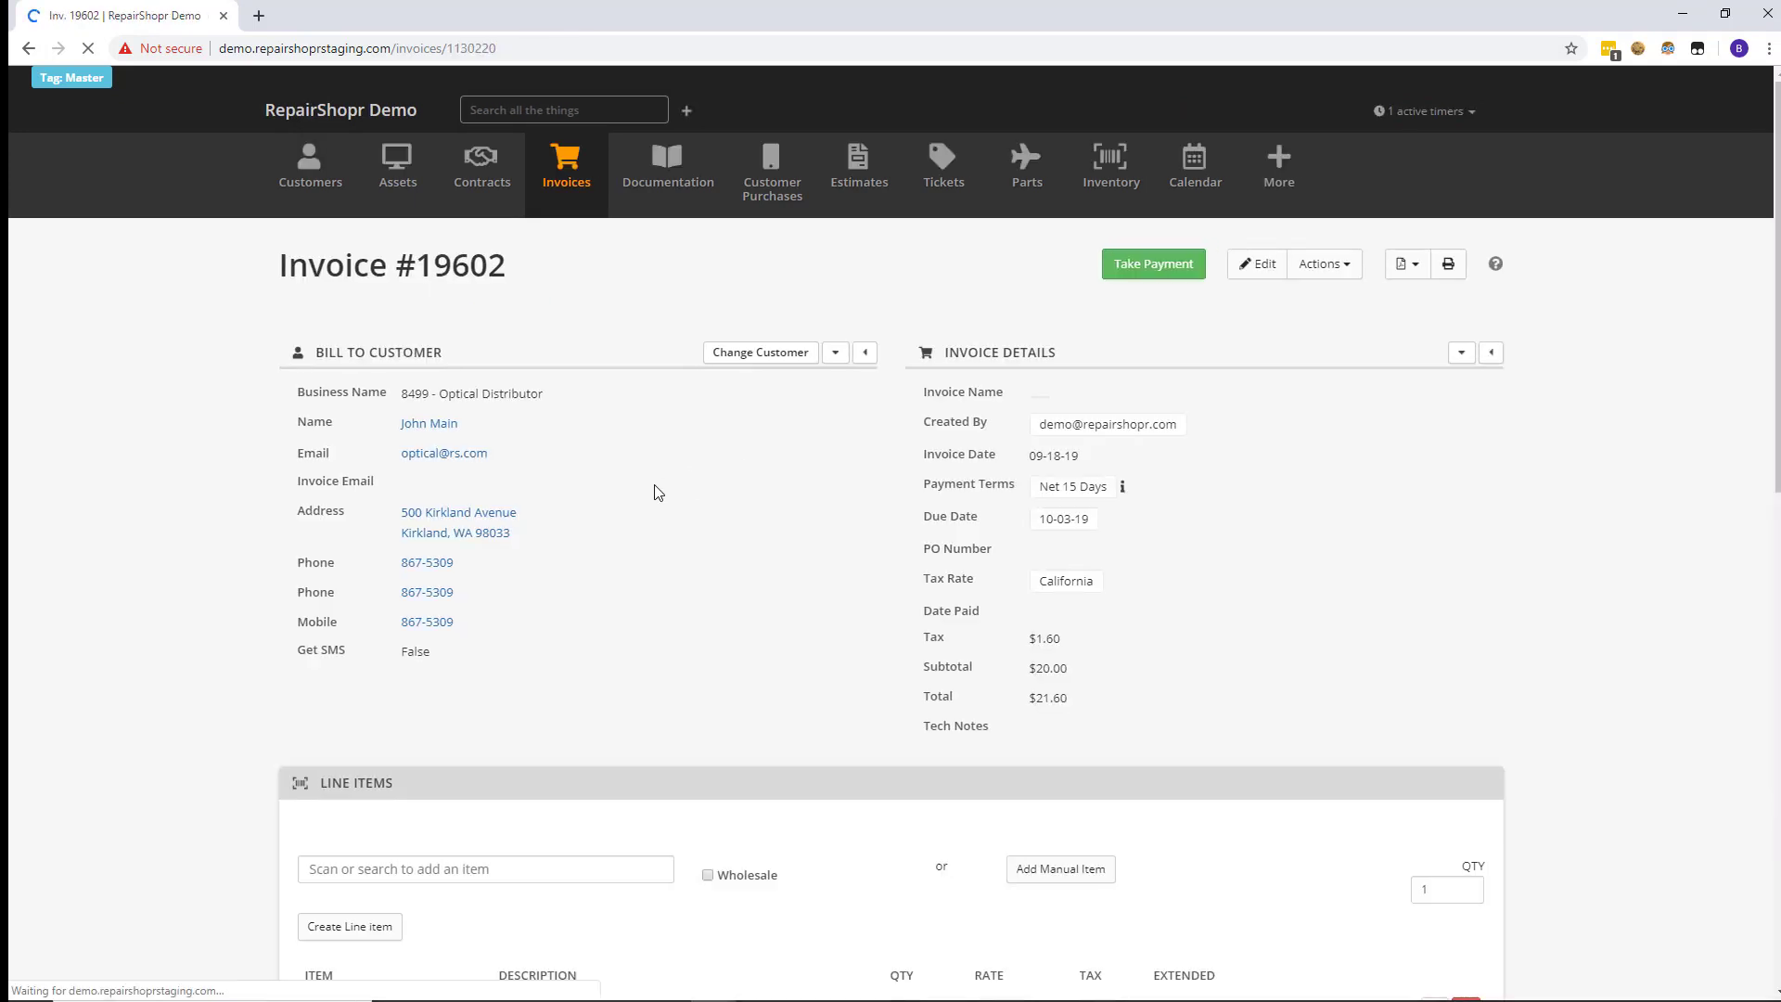
- Check the new invoice's details and Part A line item, and return to the part order list
scroll(882, 699, "down", 4)
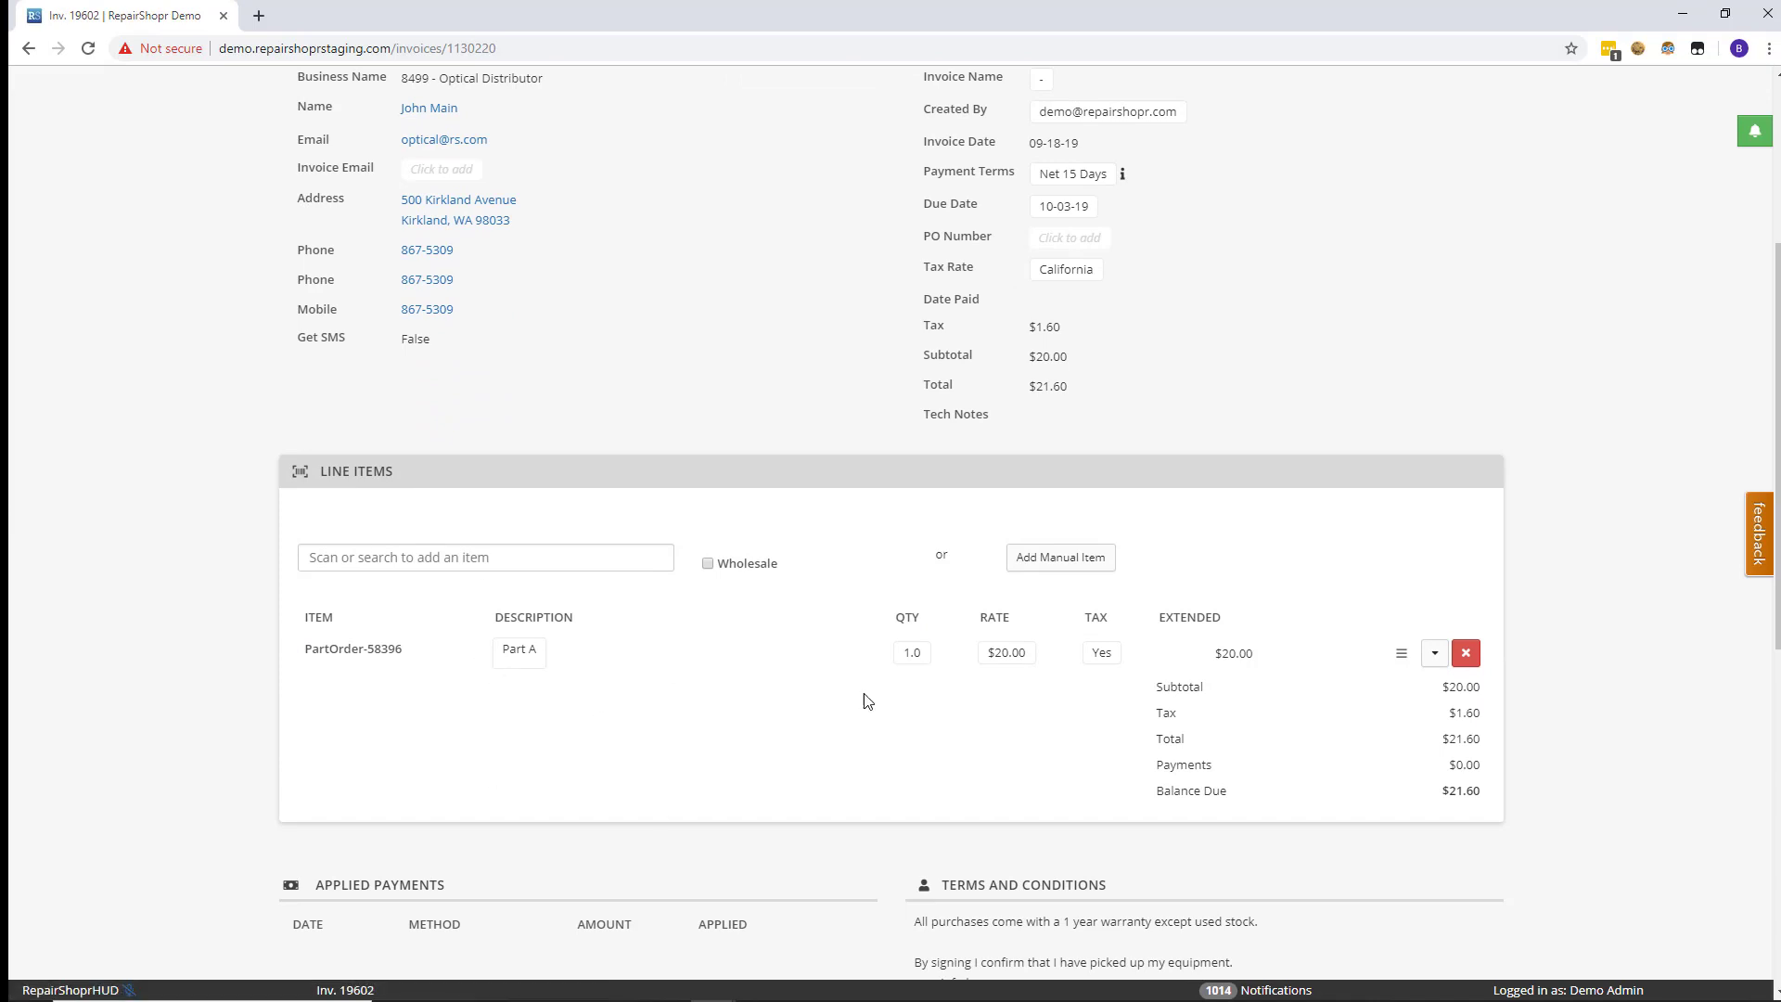
scroll(775, 604, "up", 1)
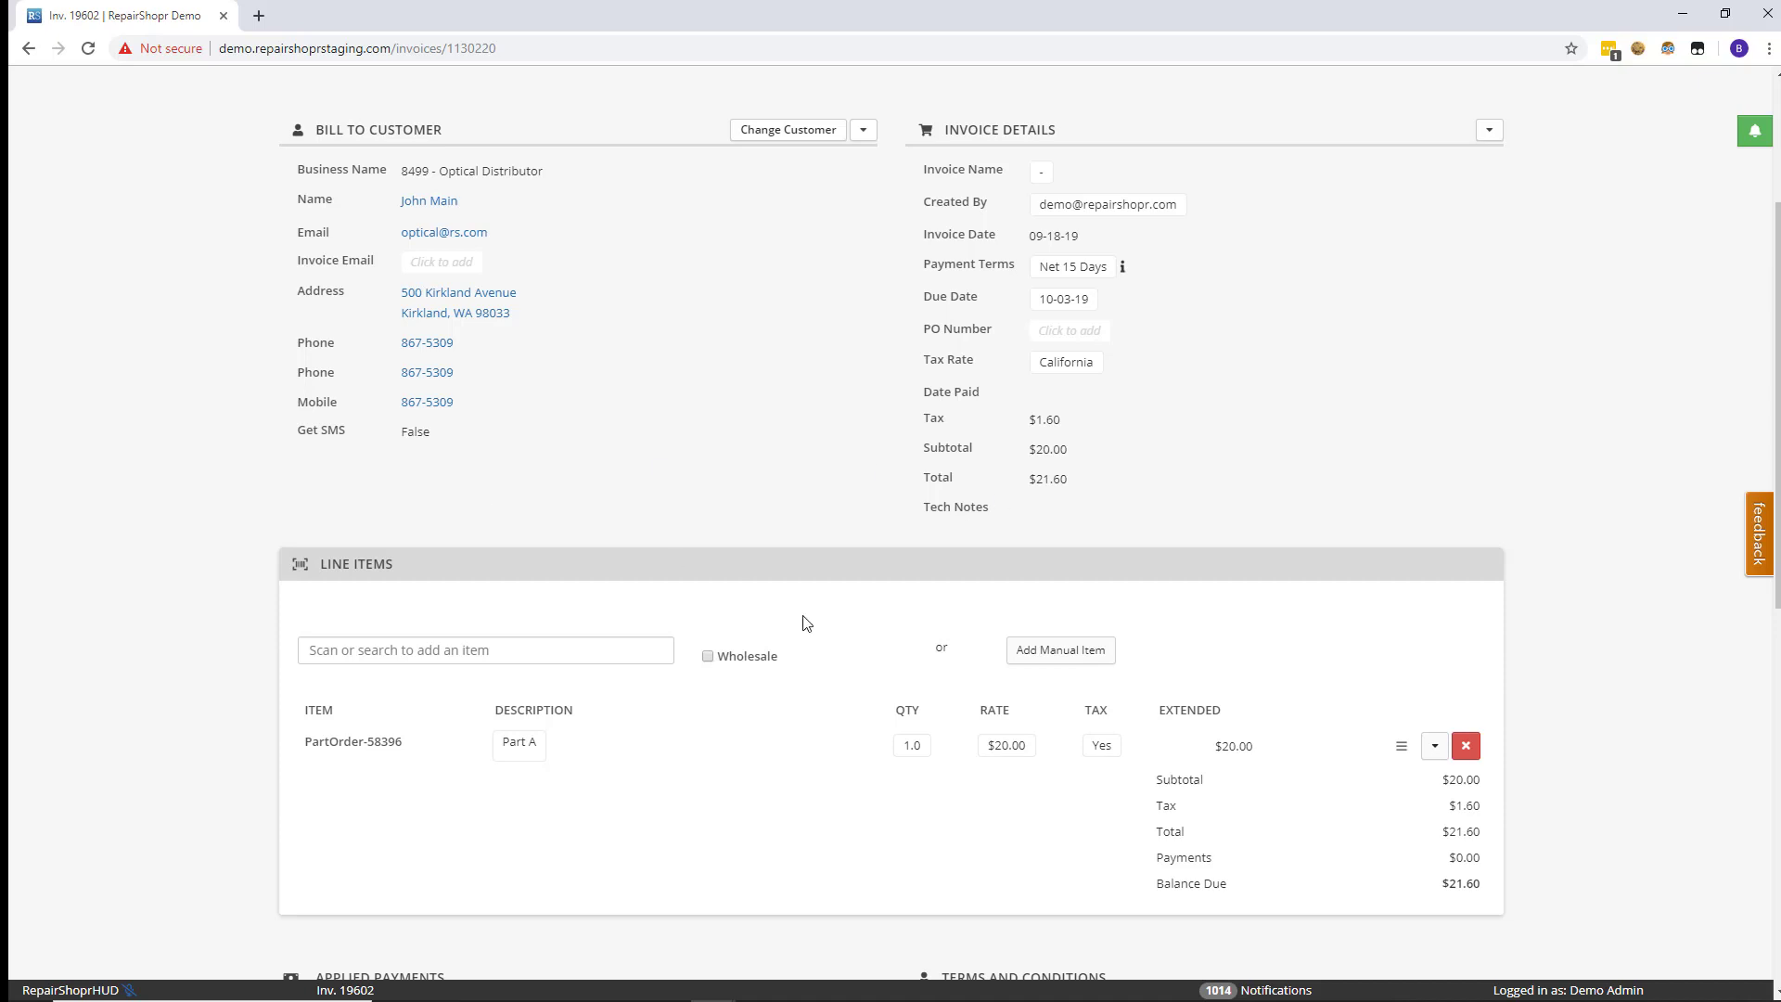
key("alt+Left")
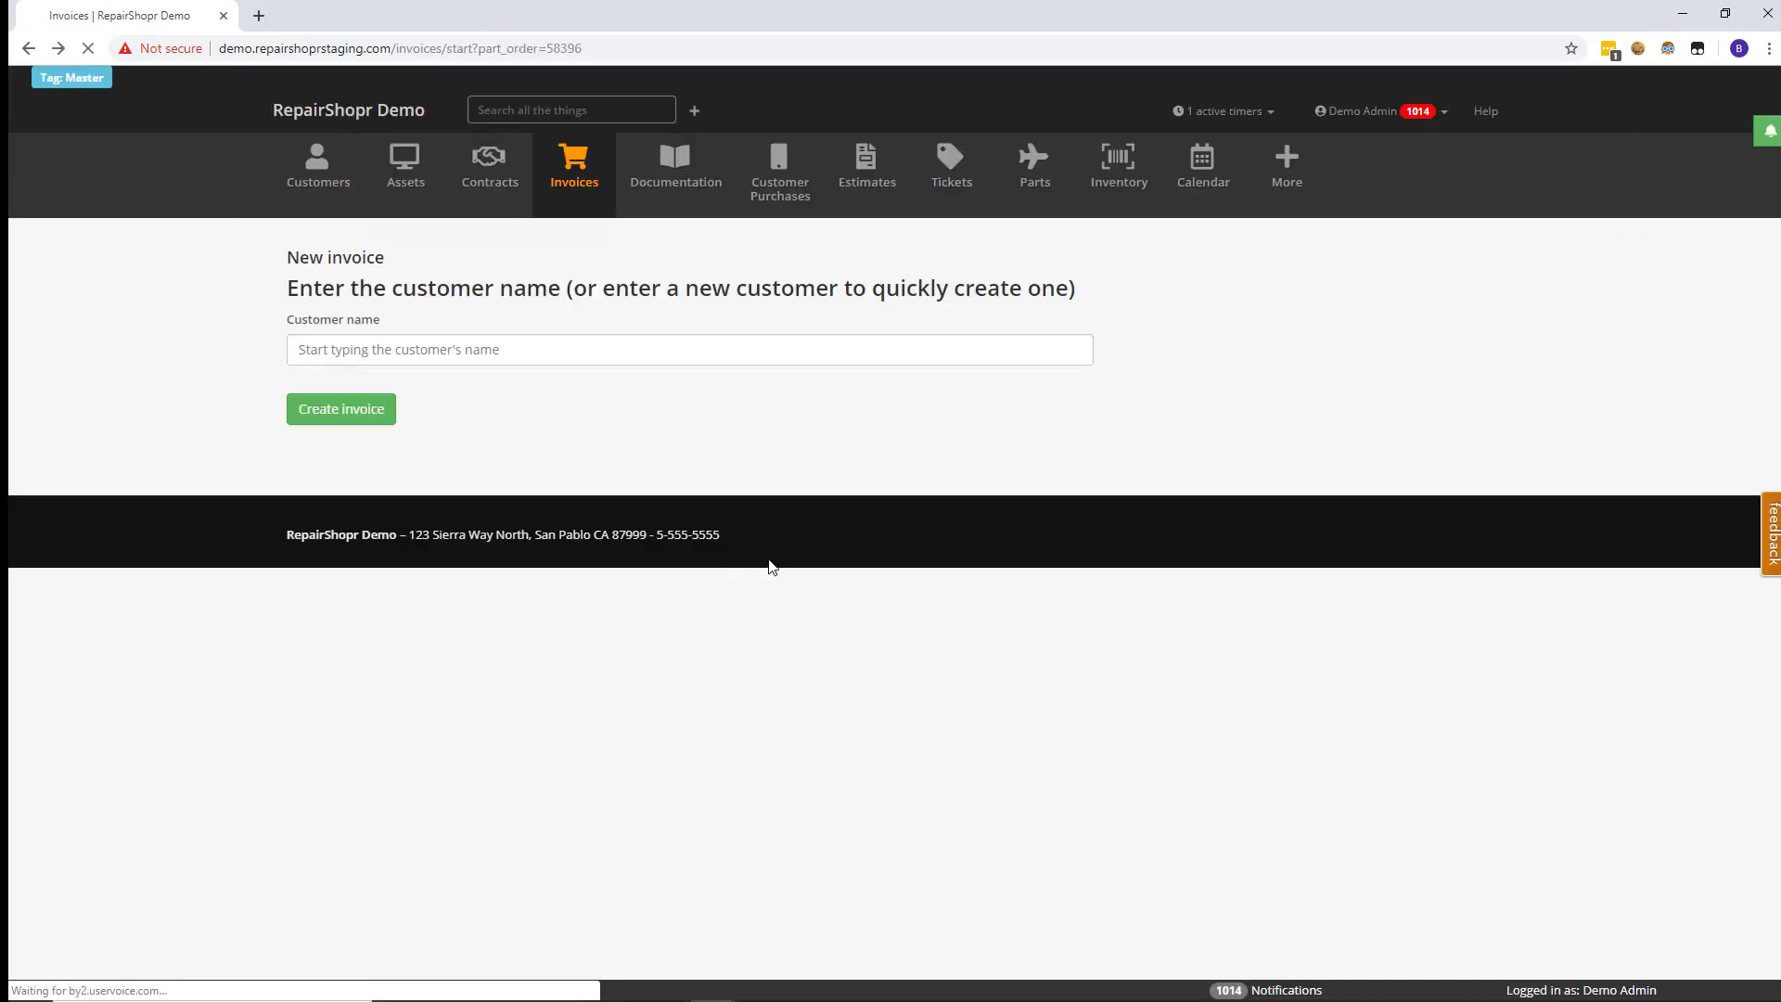
key("alt+Right")
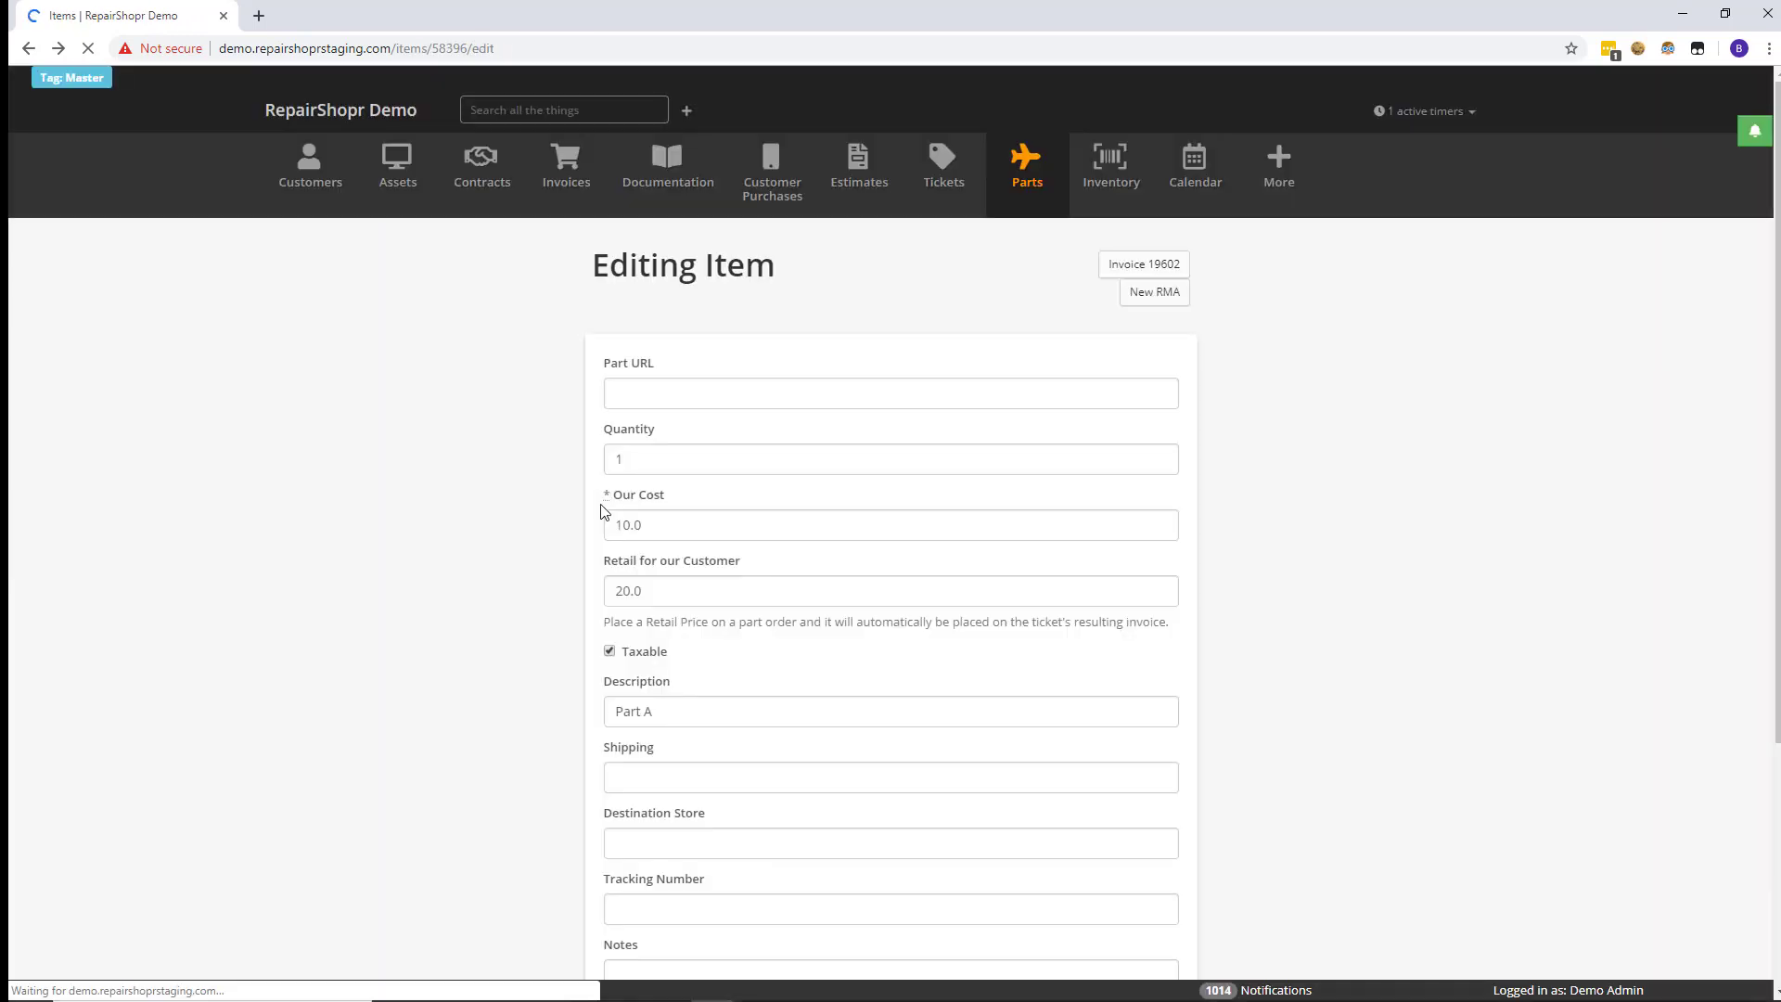
key("alt+Right")
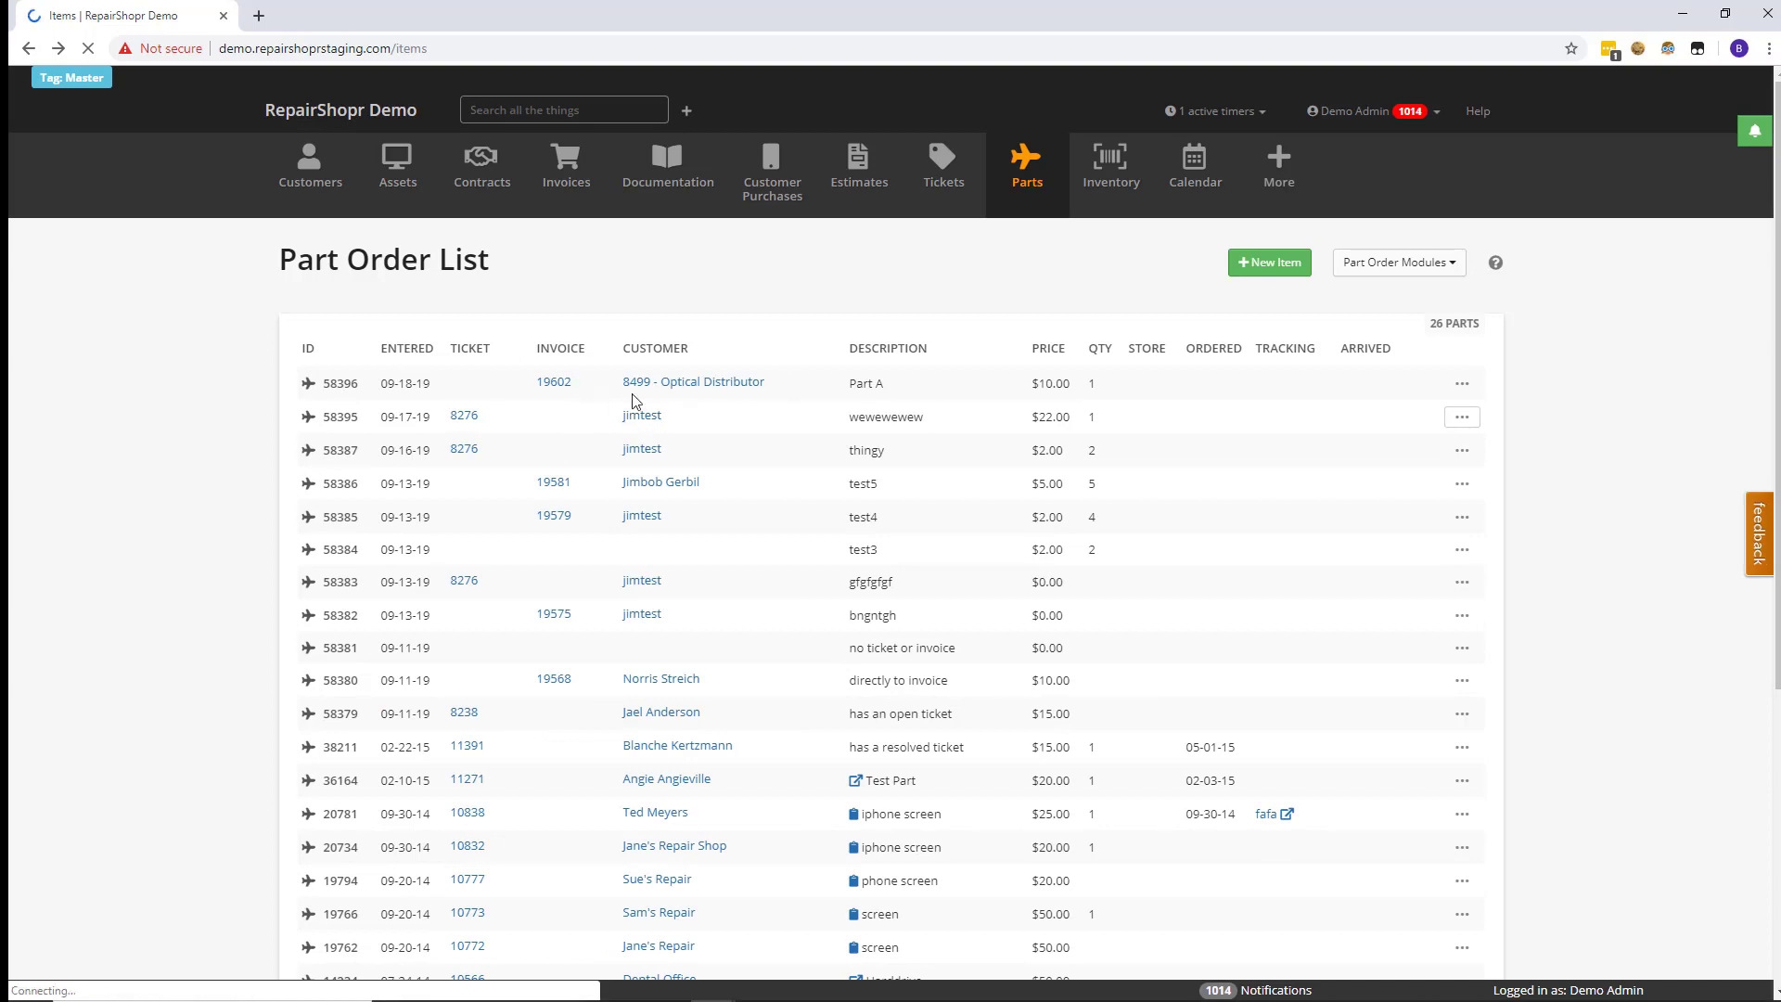
- Reopen the Part A order to review its linked invoice and editable fields, and go back to the list
left_click(336, 391)
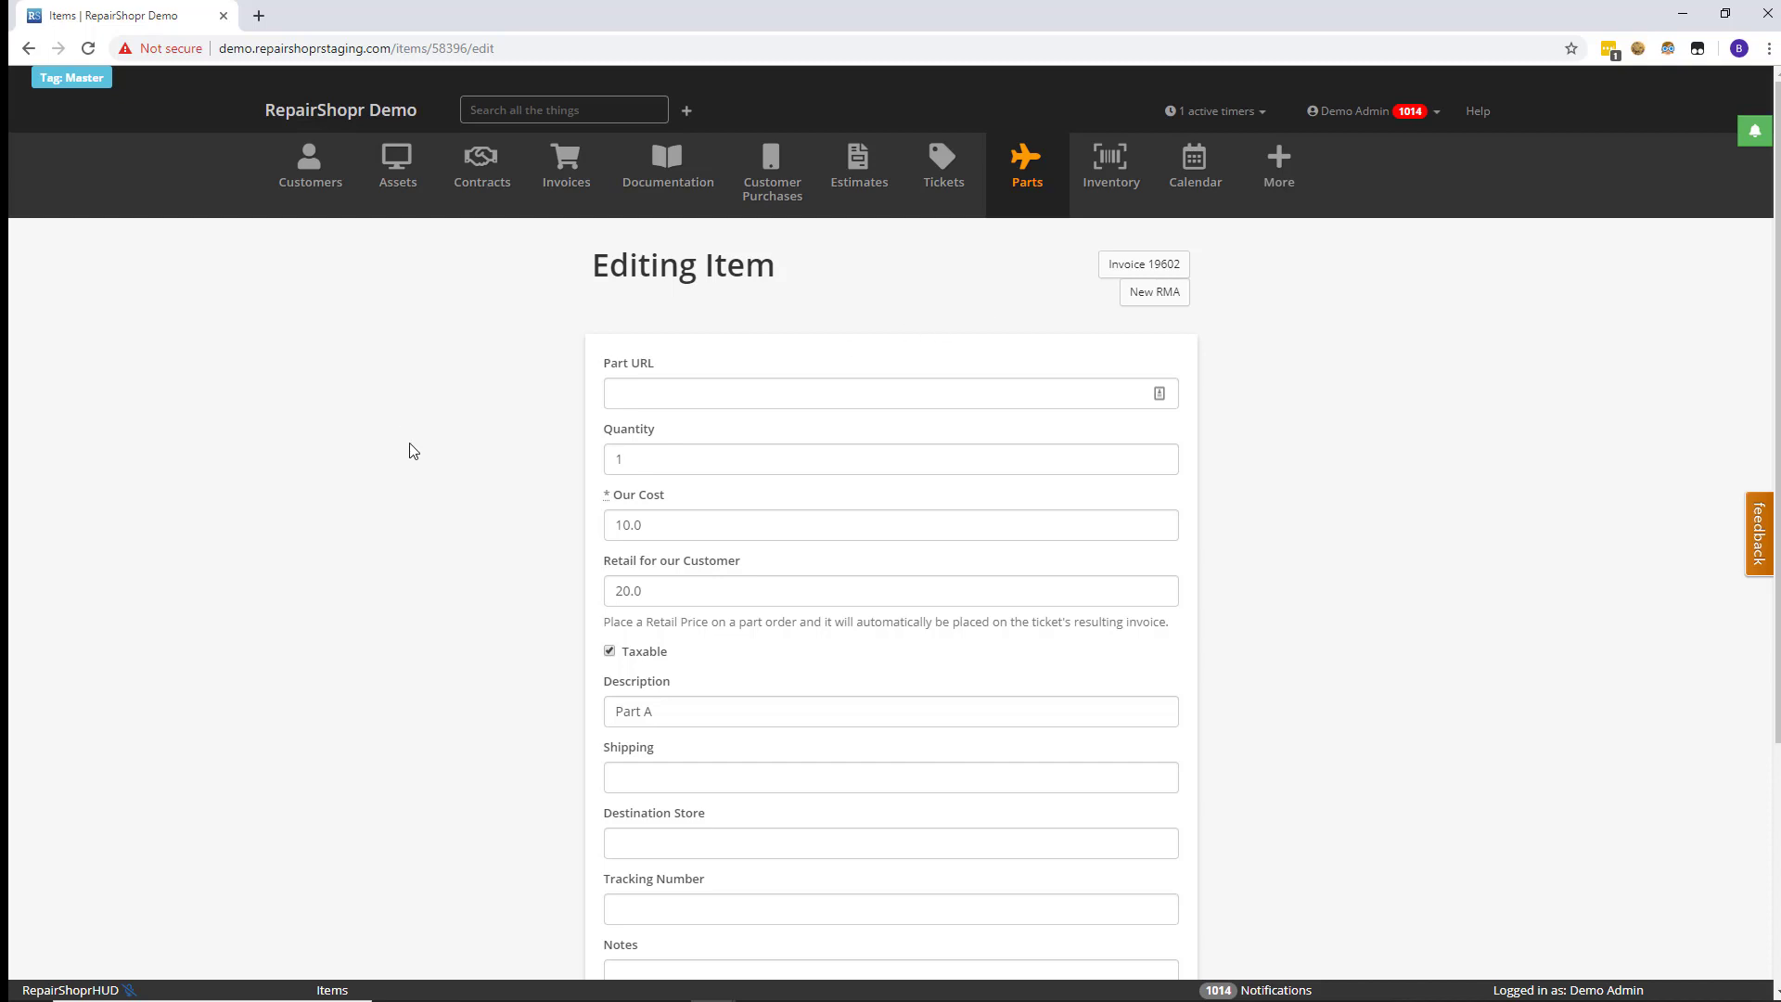
scroll(412, 452, "down", 4)
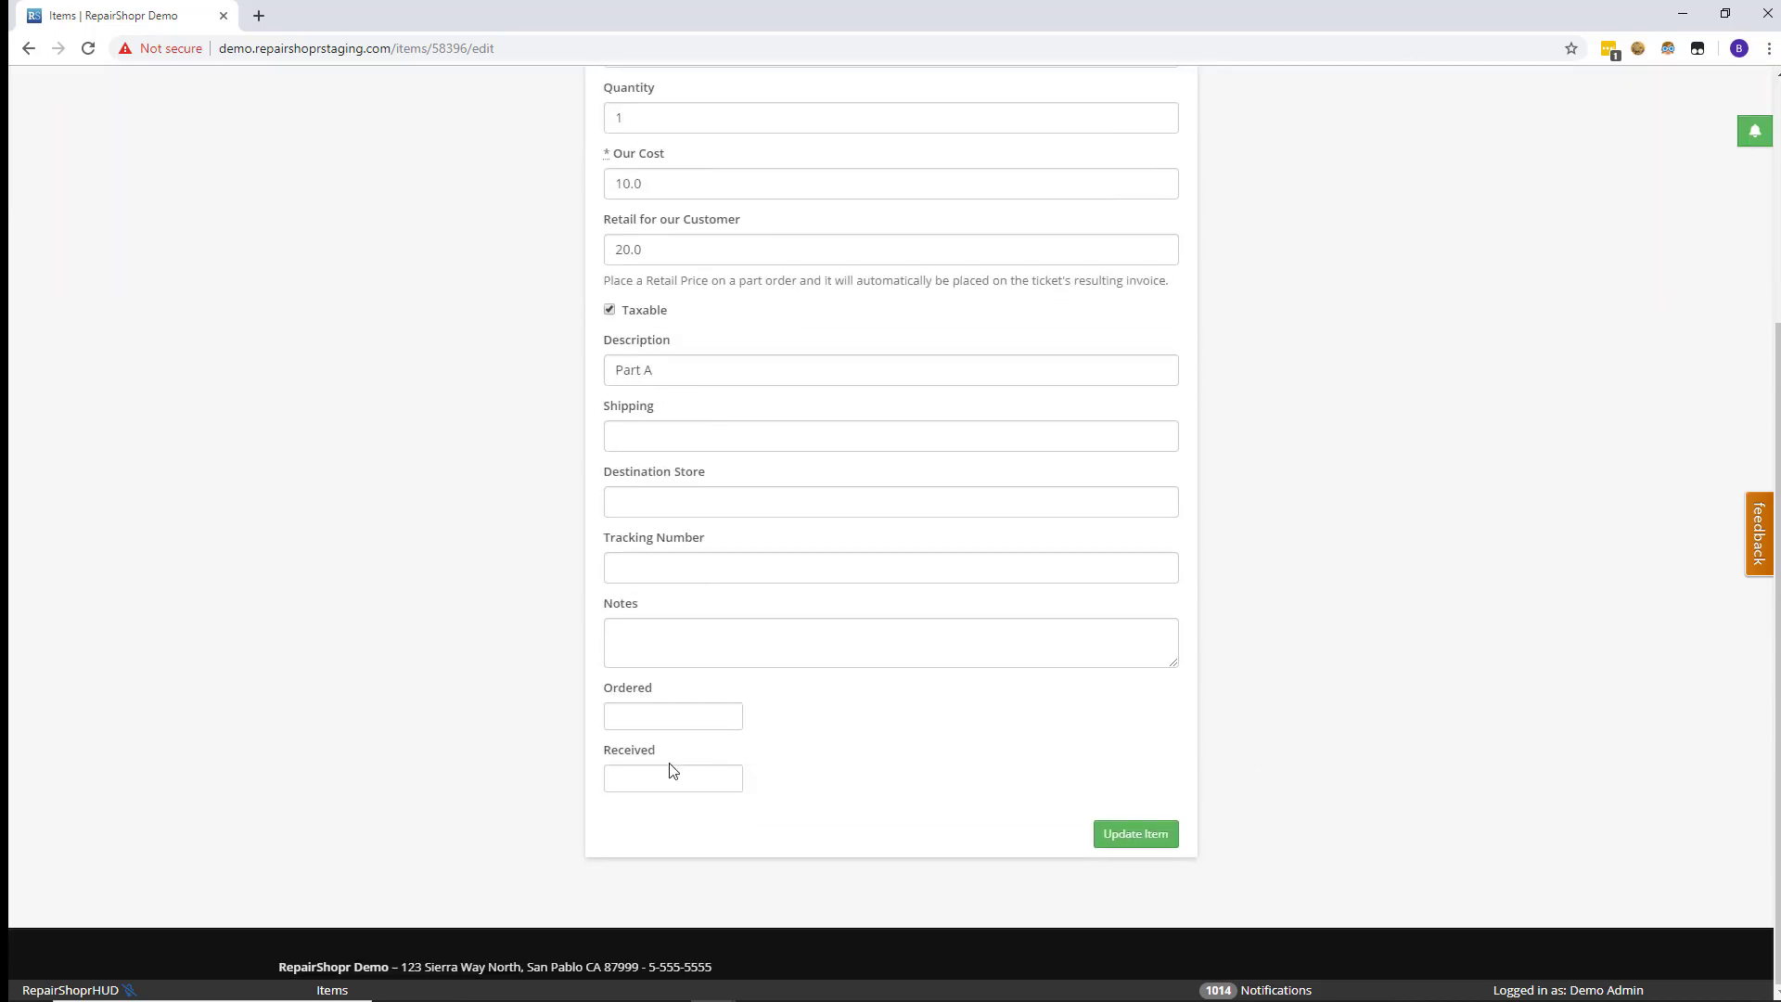
scroll(672, 771, "up", 4)
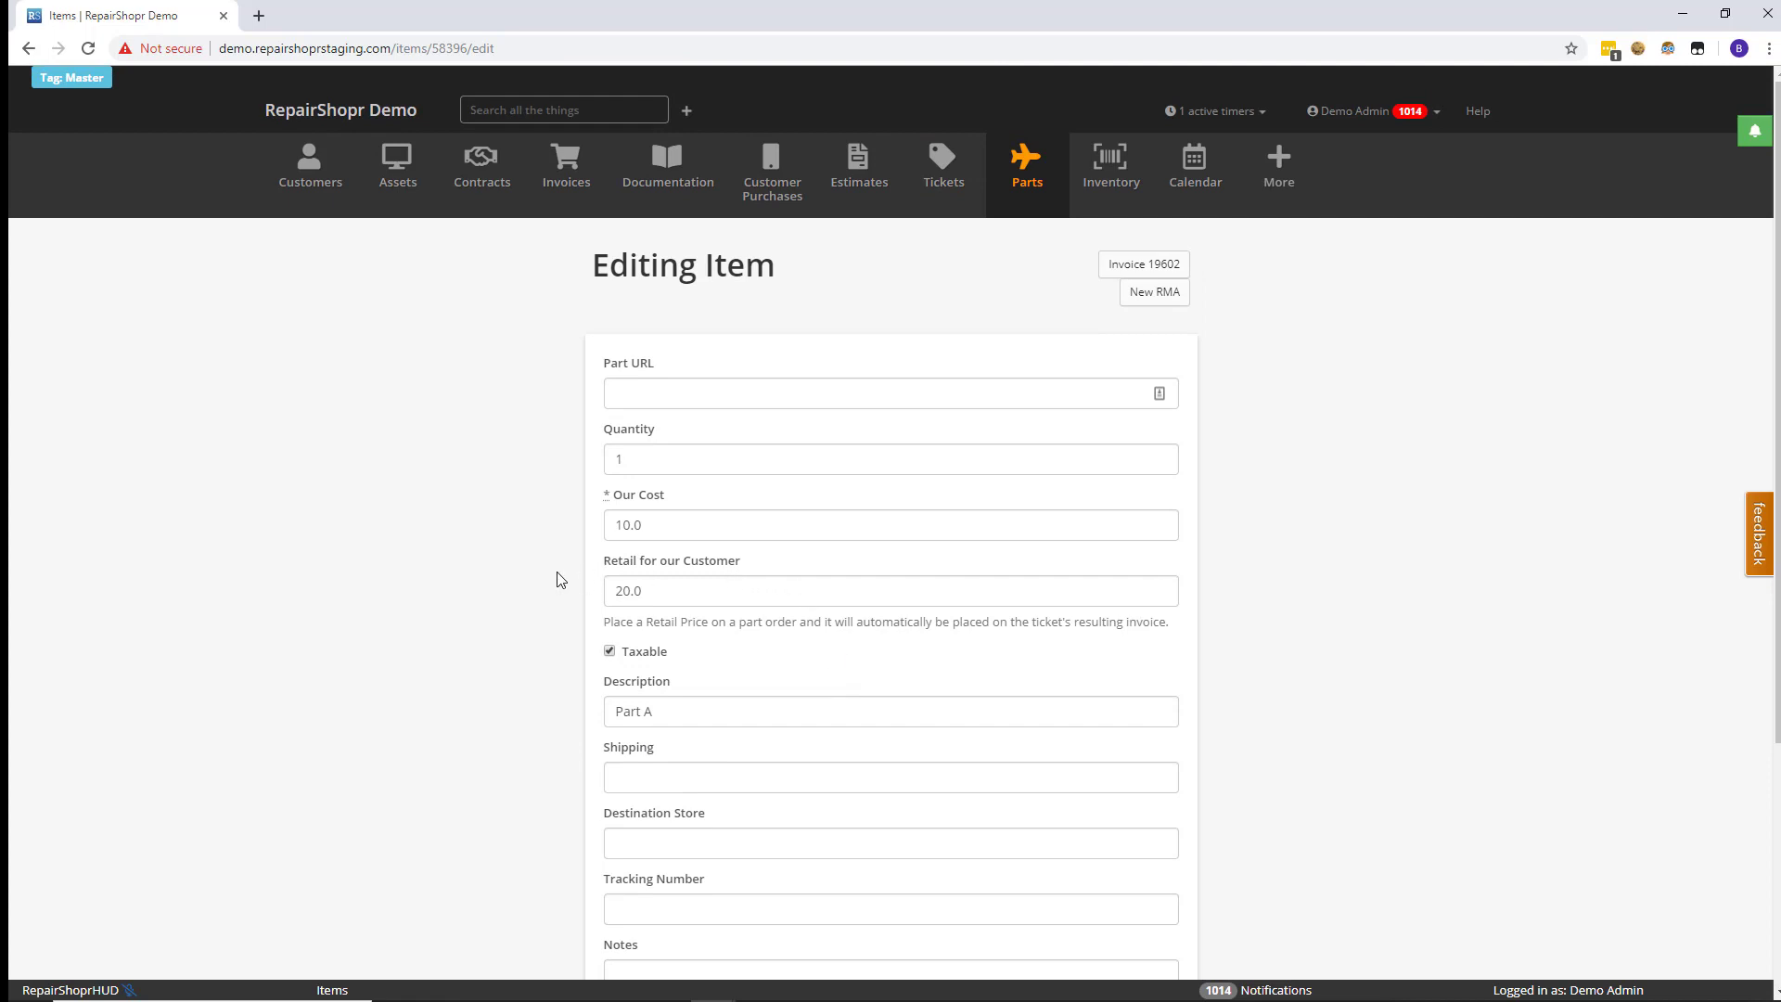
key("alt+Left")
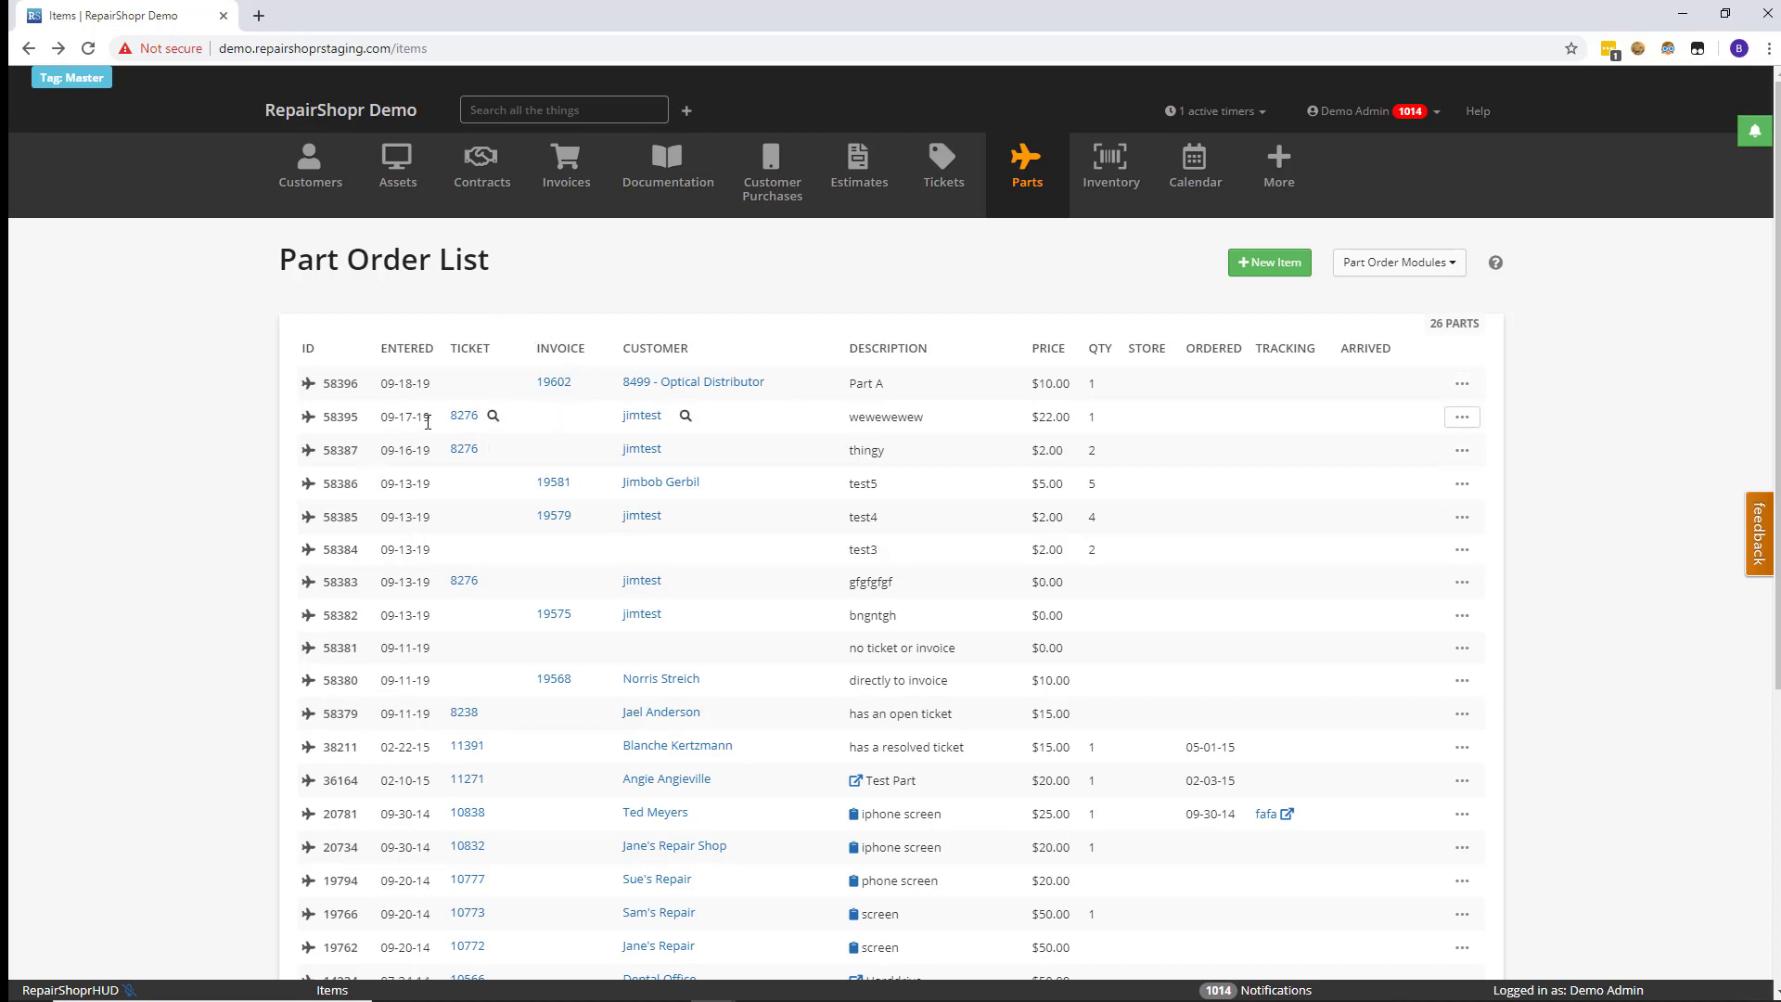
- Examine the wewewewew part order and its linked ticket, and go back towards the part order list
left_click(337, 420)
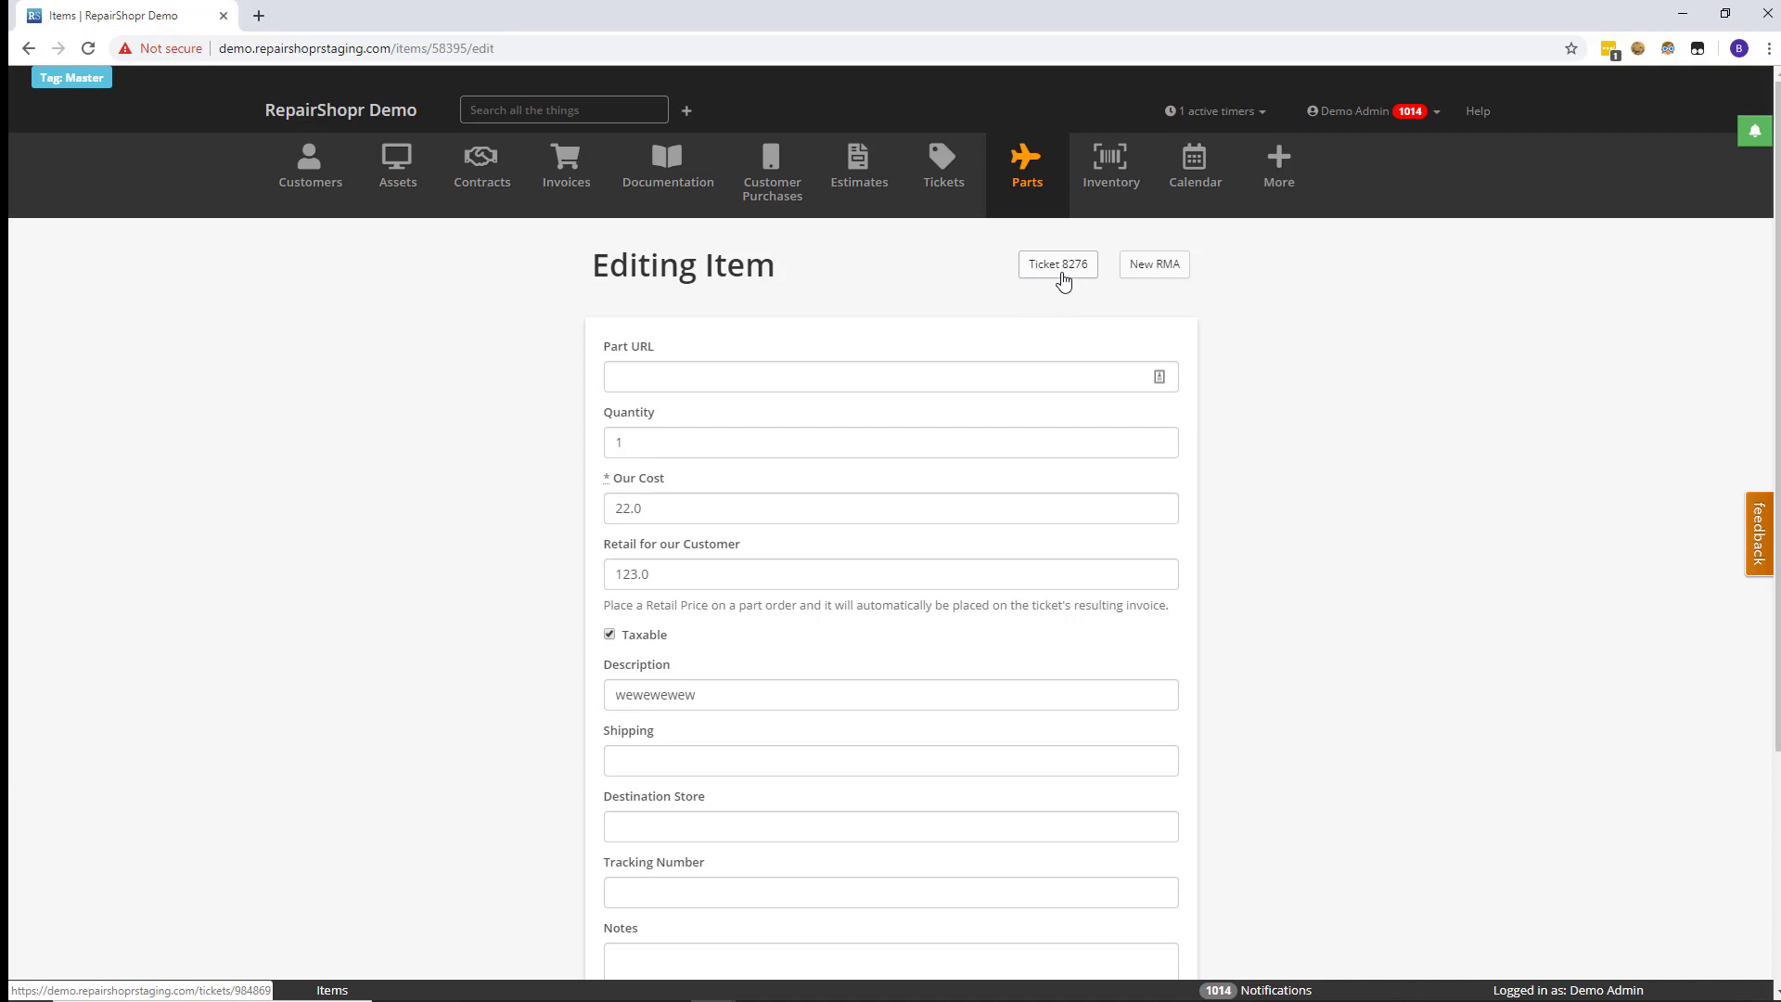
scroll(863, 378, "down", 4)
scroll(870, 510, "up", 4)
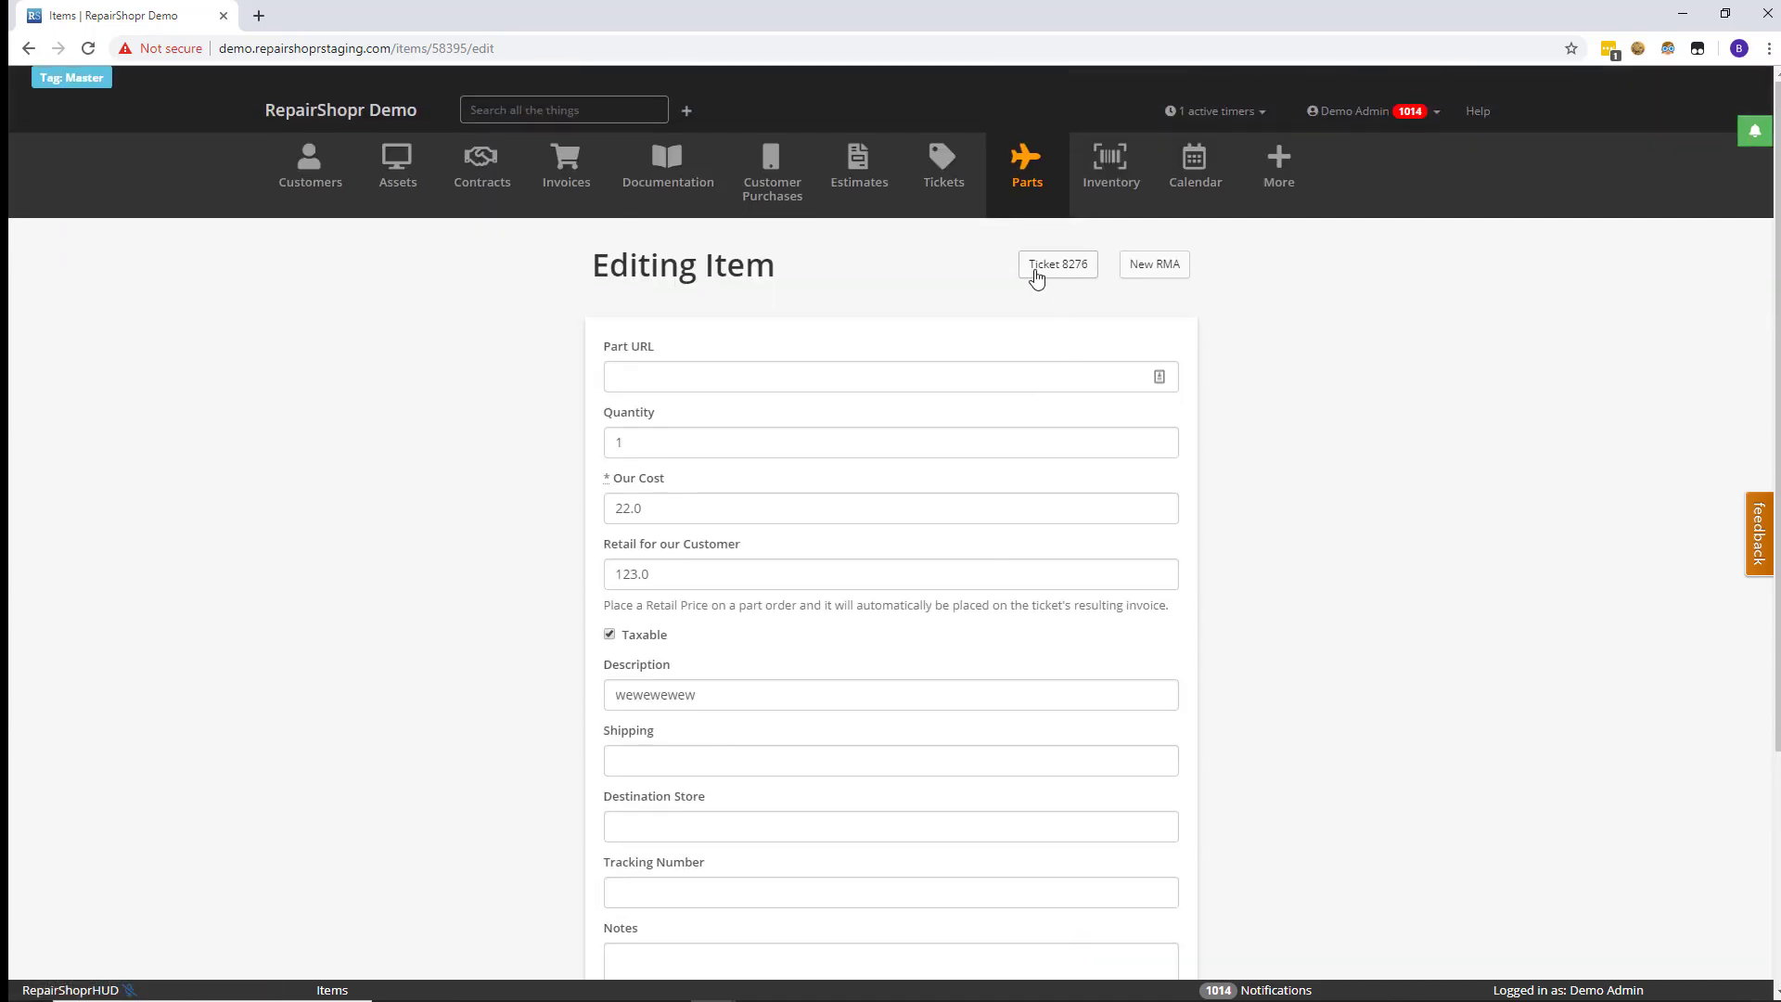
left_click(1036, 270)
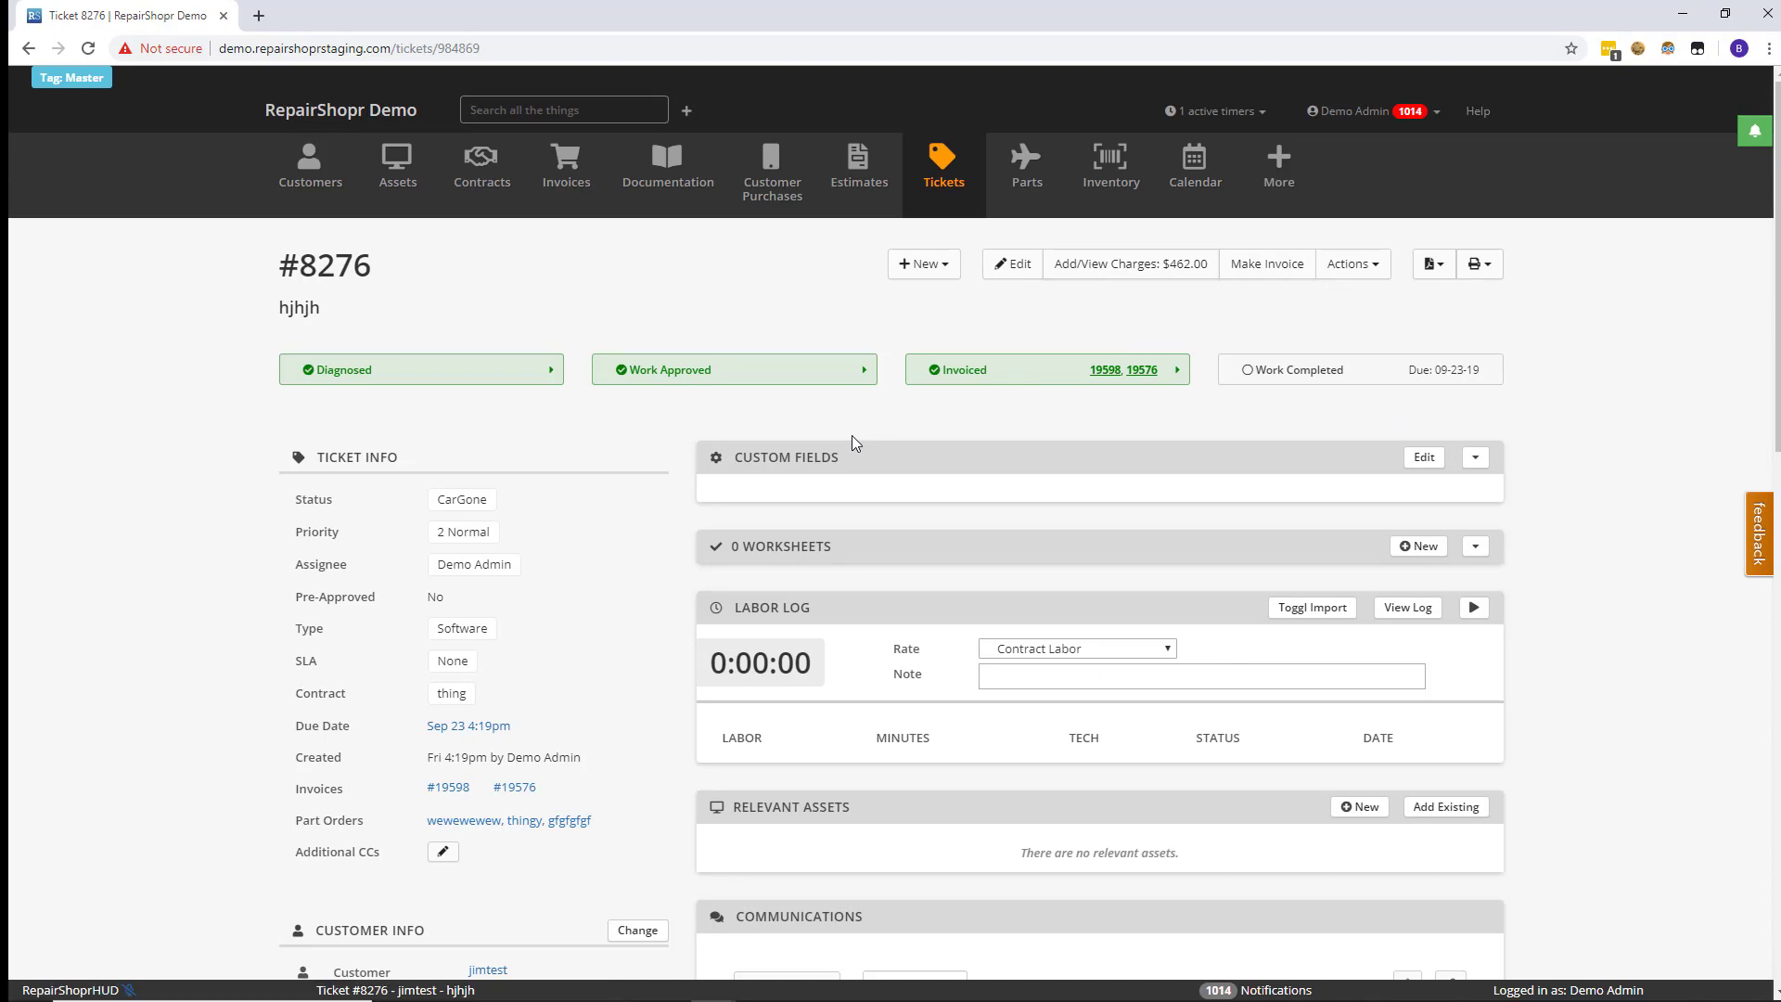
key("alt+Left")
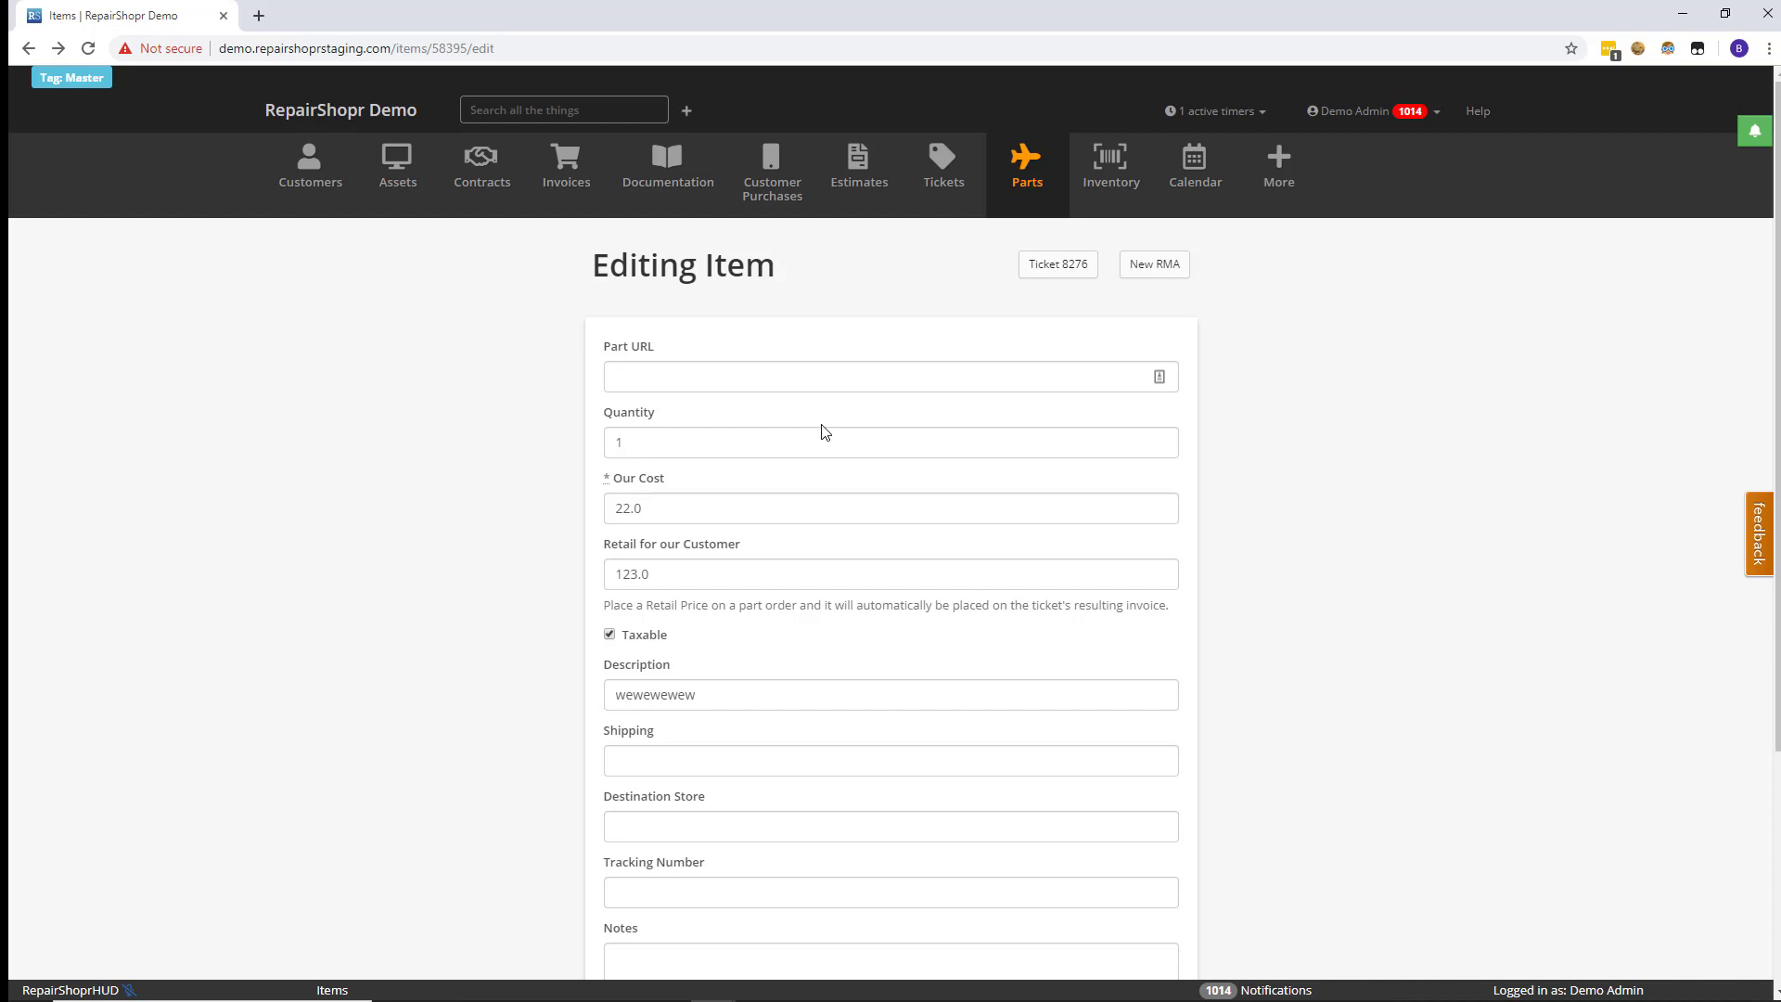
key("alt+Left")
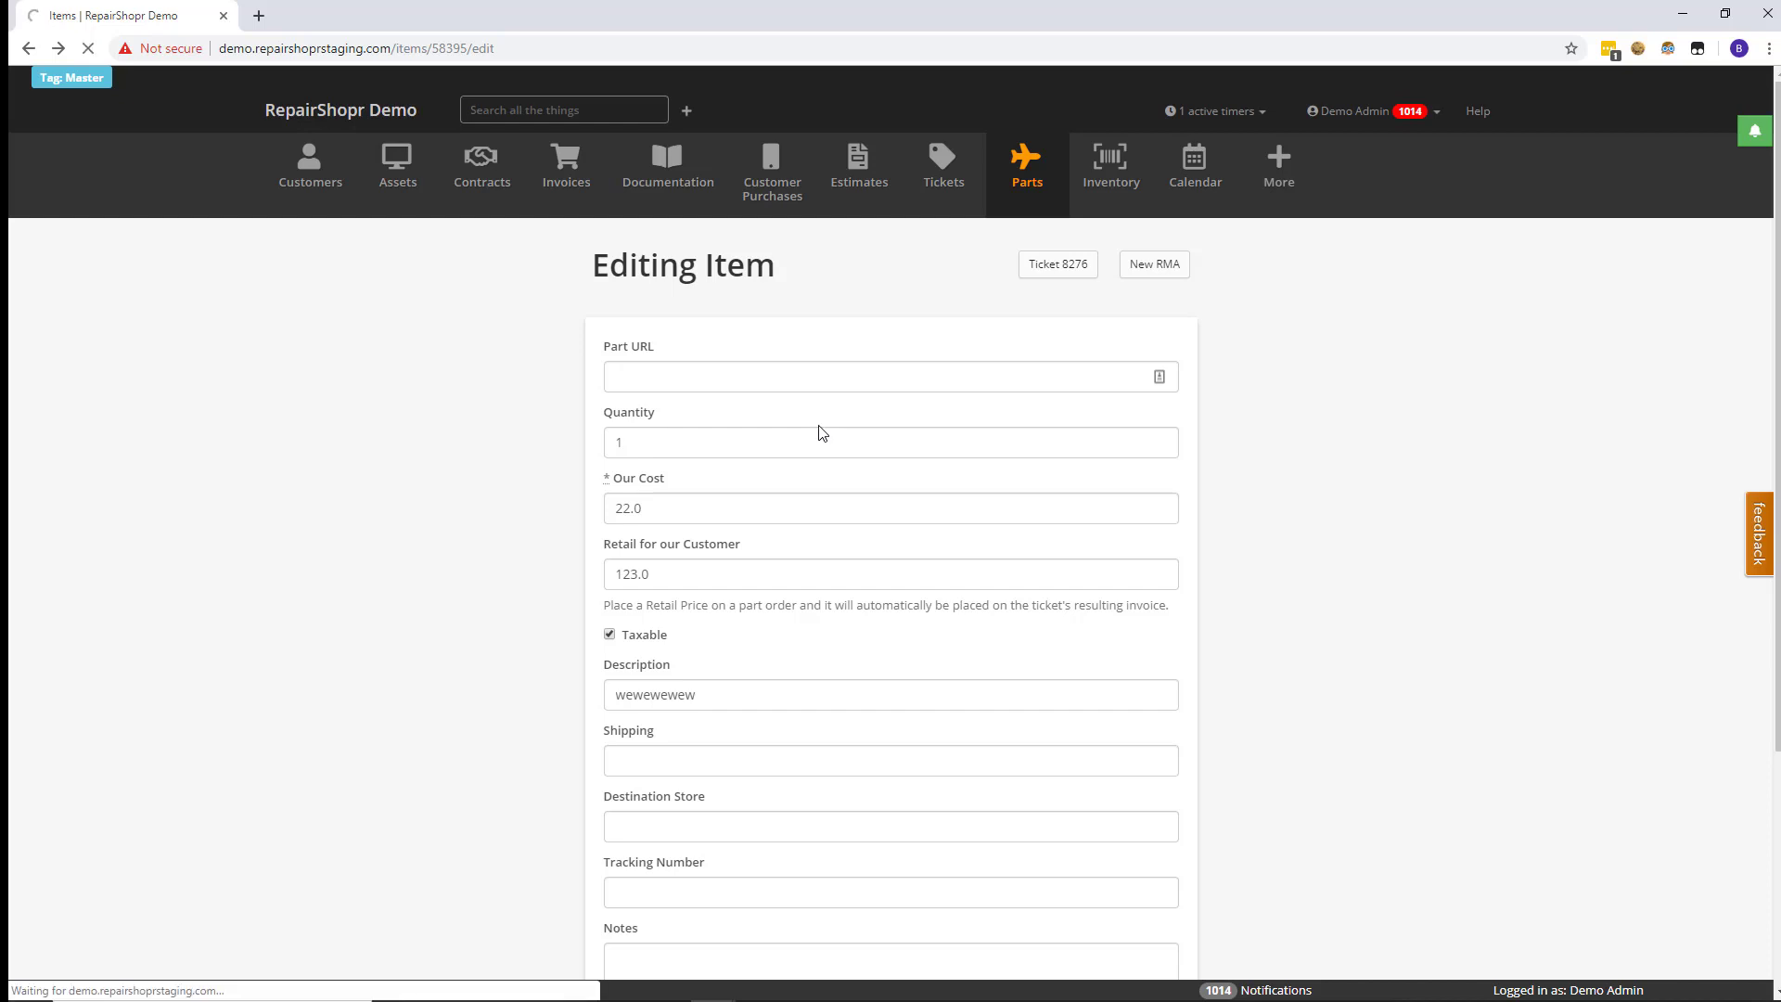